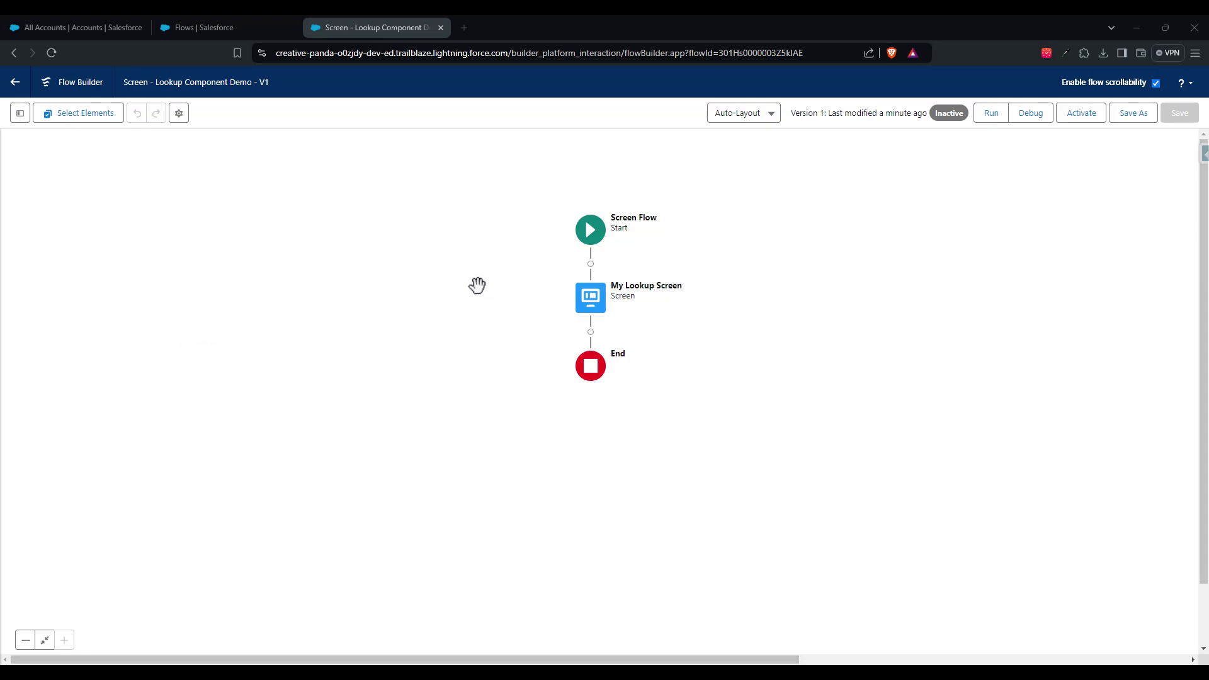
Open the My Lookup Screen element for editing and add a Lookup input component to it
double_click(587, 305)
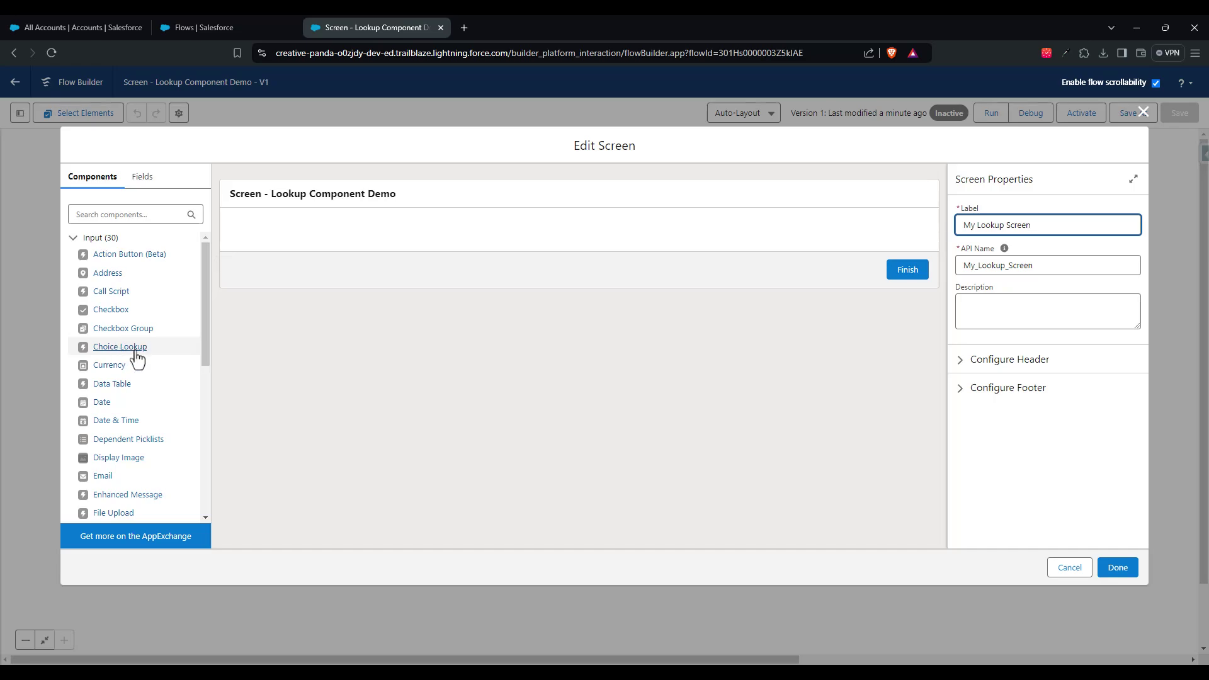
scroll(130, 268, "down", 3)
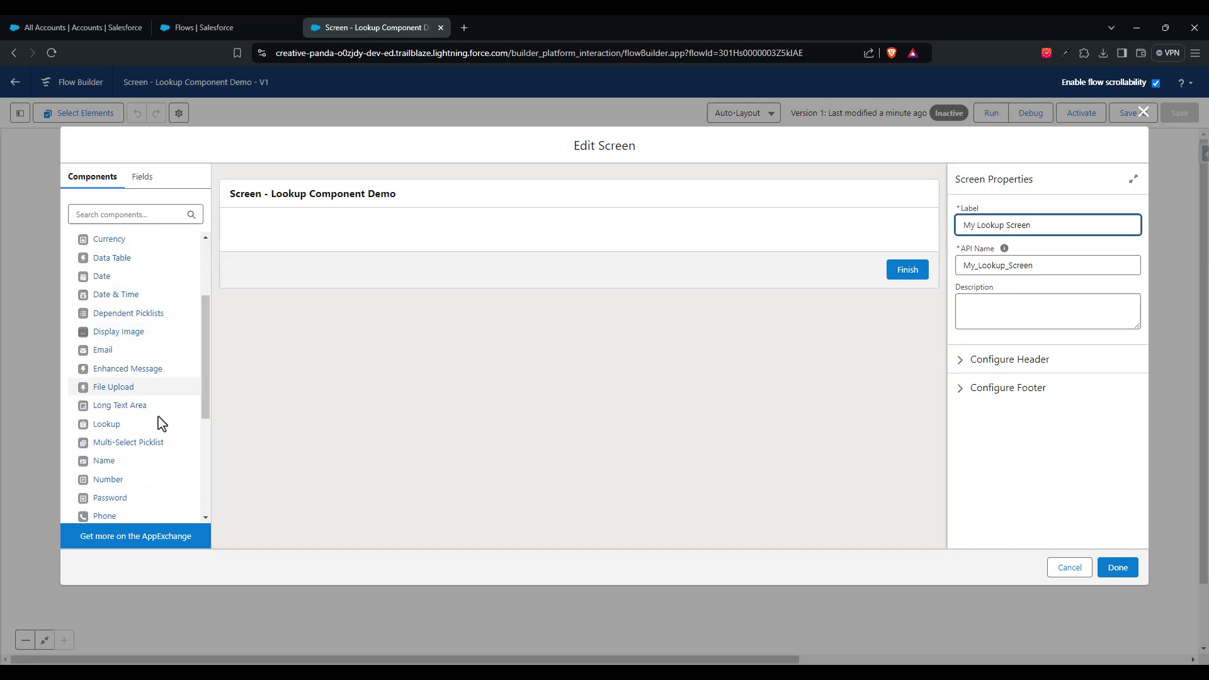
left_click(104, 430)
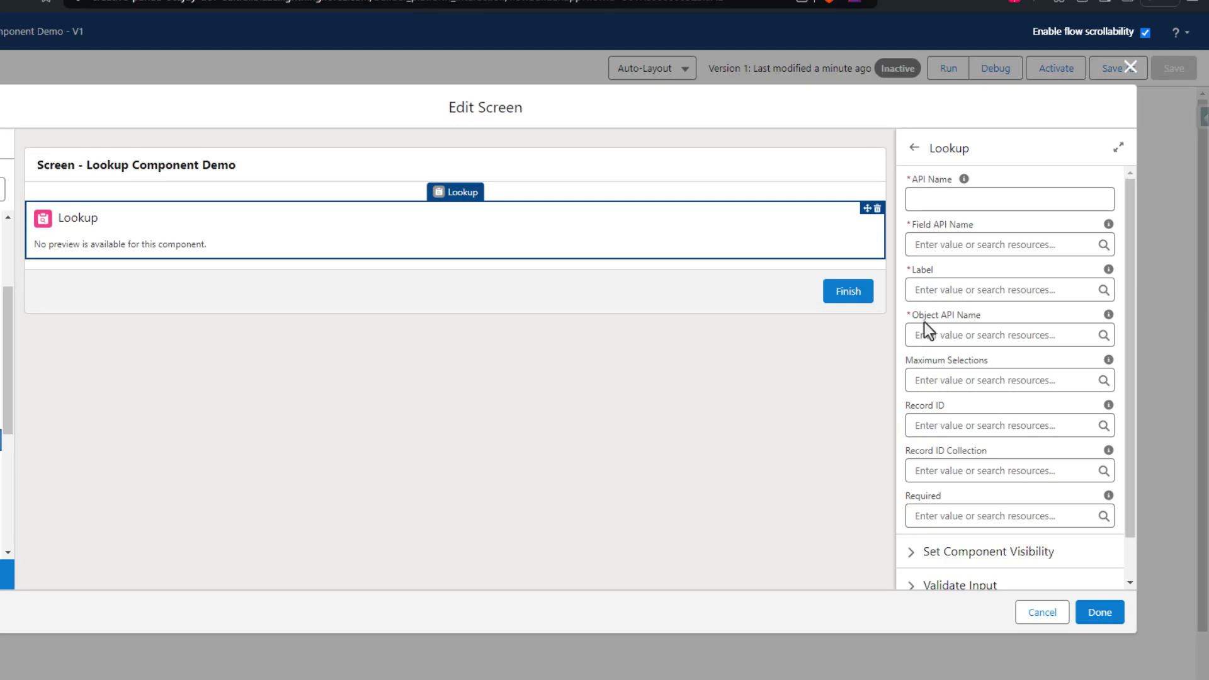
left_click_drag(912, 319, 1002, 312)
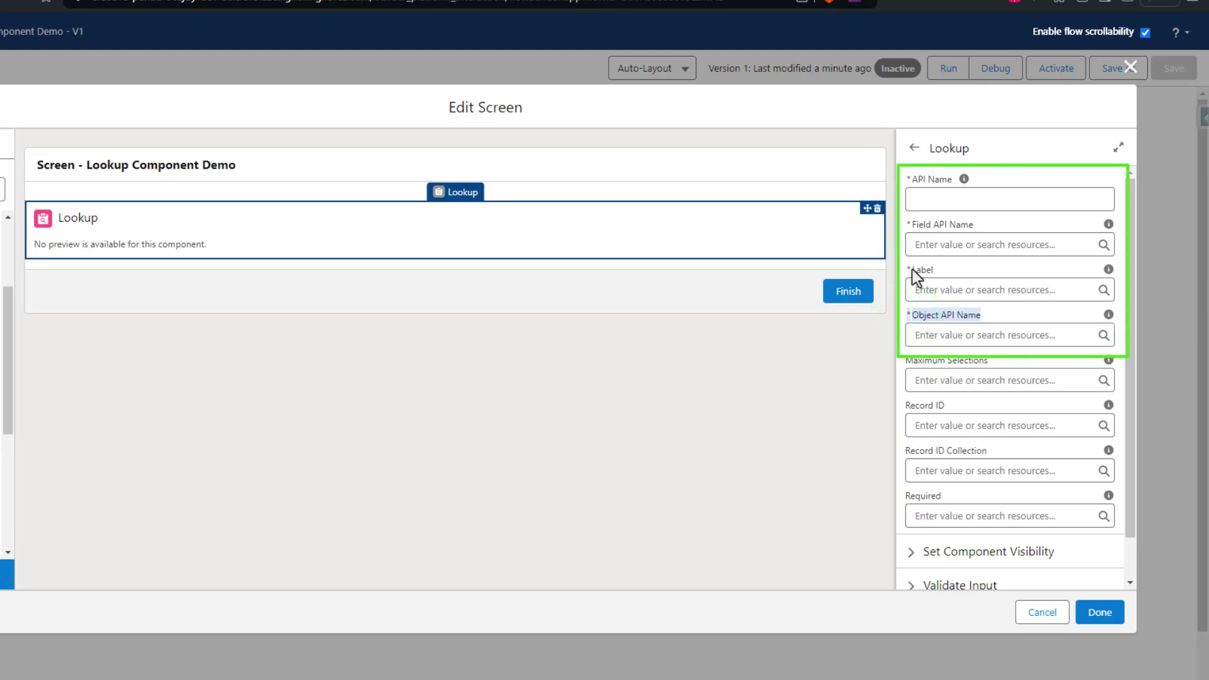
left_click_drag(913, 269, 951, 269)
left_click(951, 269)
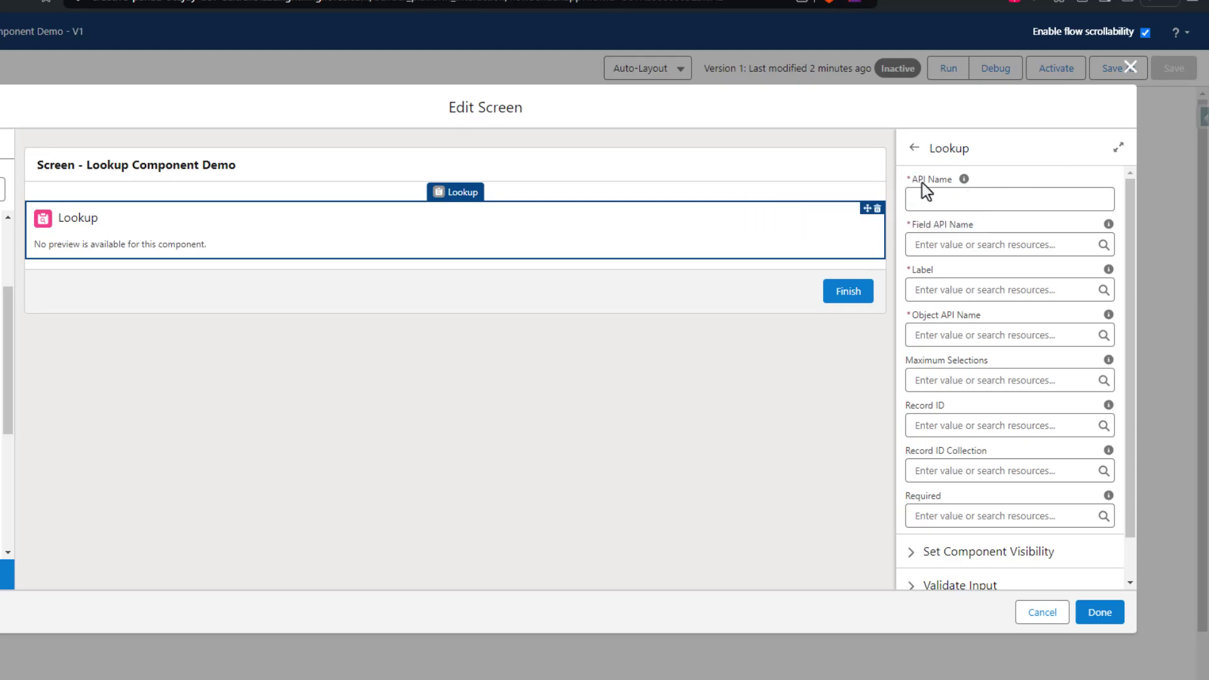
Set the Lookup component's API name to AccountLookupComponent
mouse_move(964, 186)
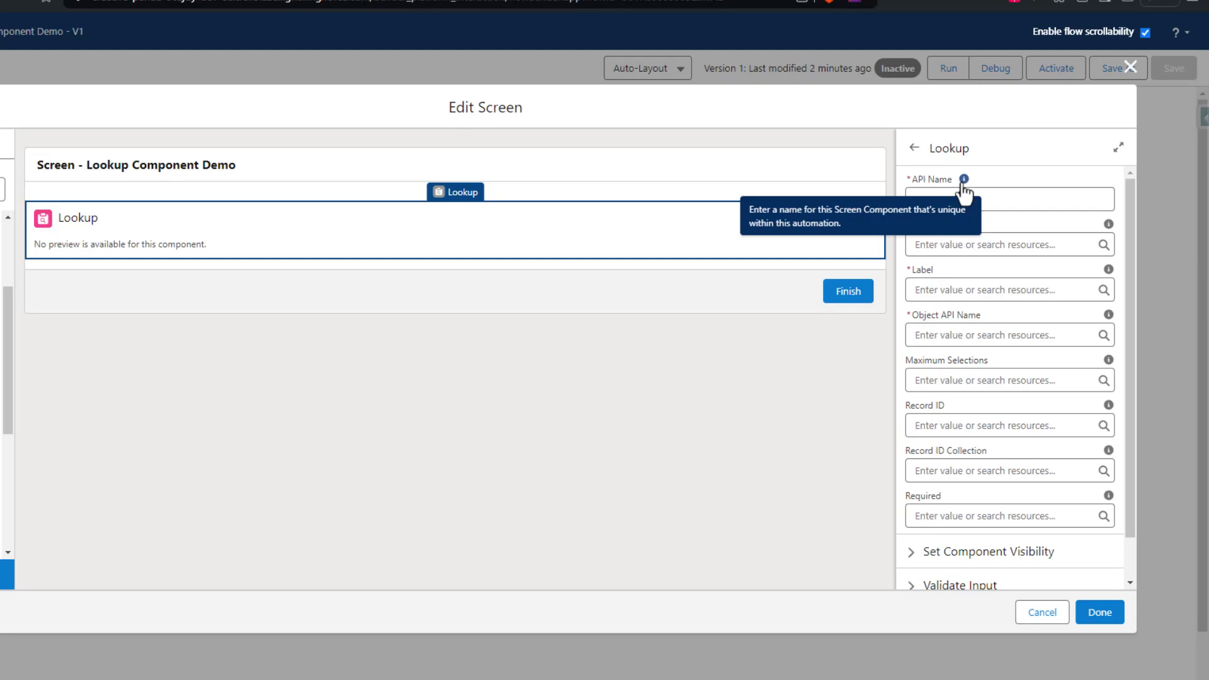
left_click(1015, 199)
type("Look")
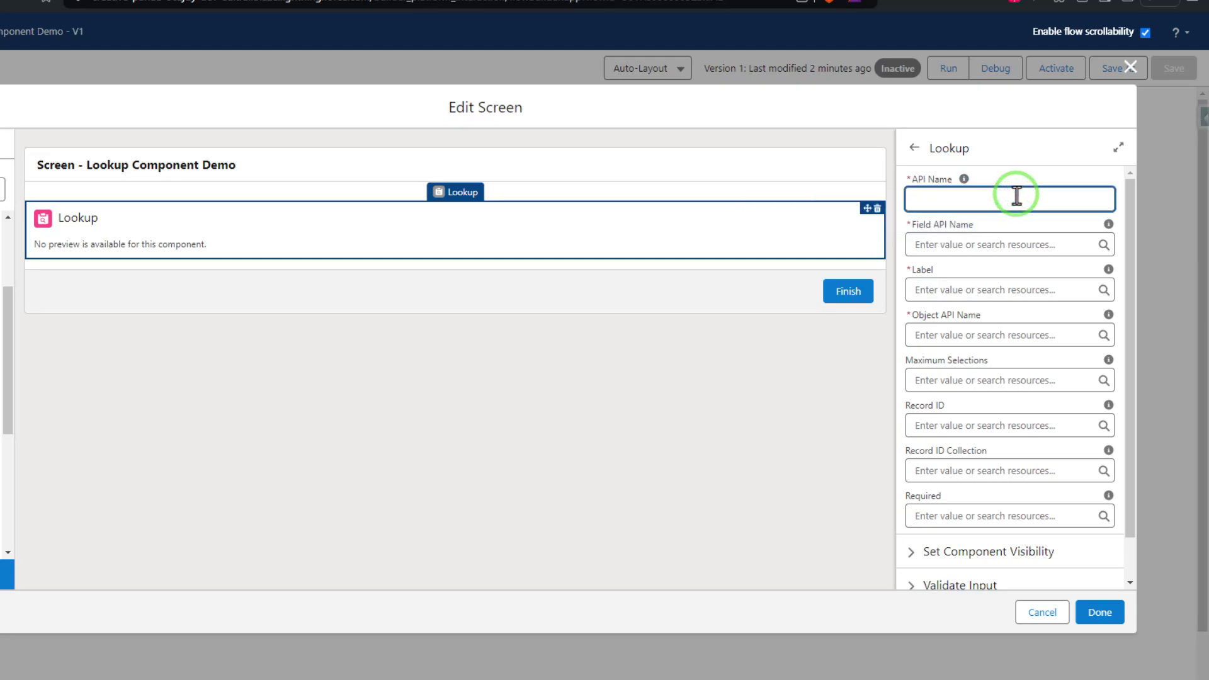
type("upComponent")
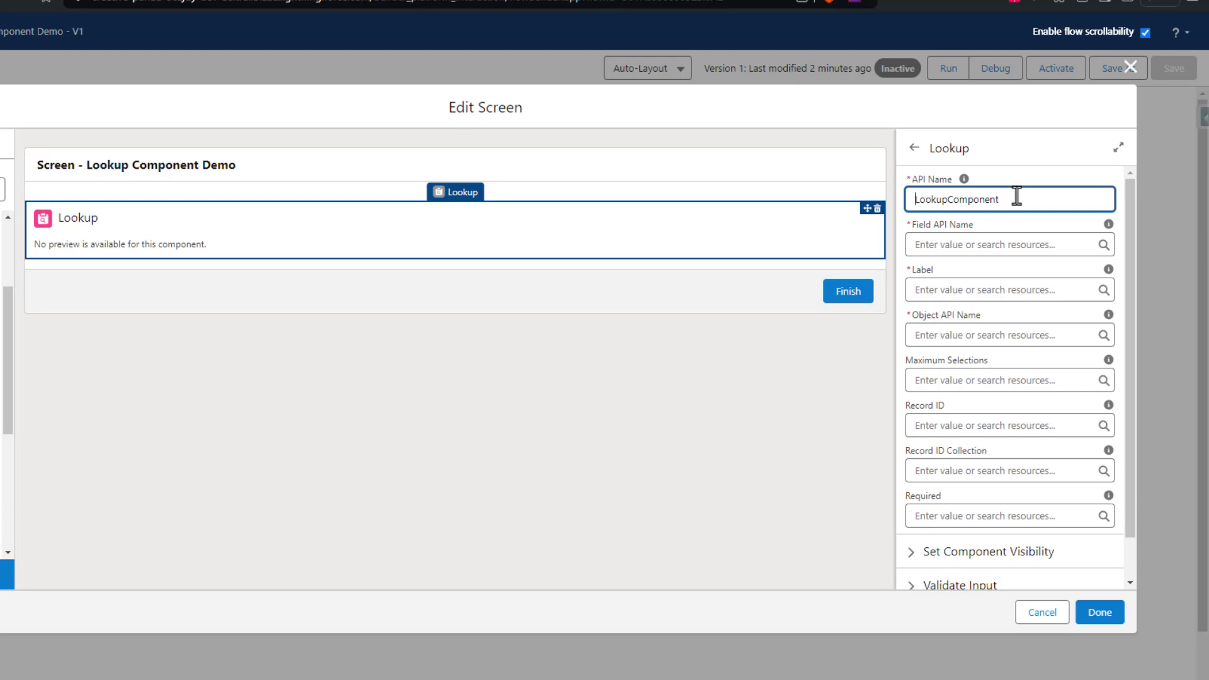
type("Account")
left_click(1046, 205)
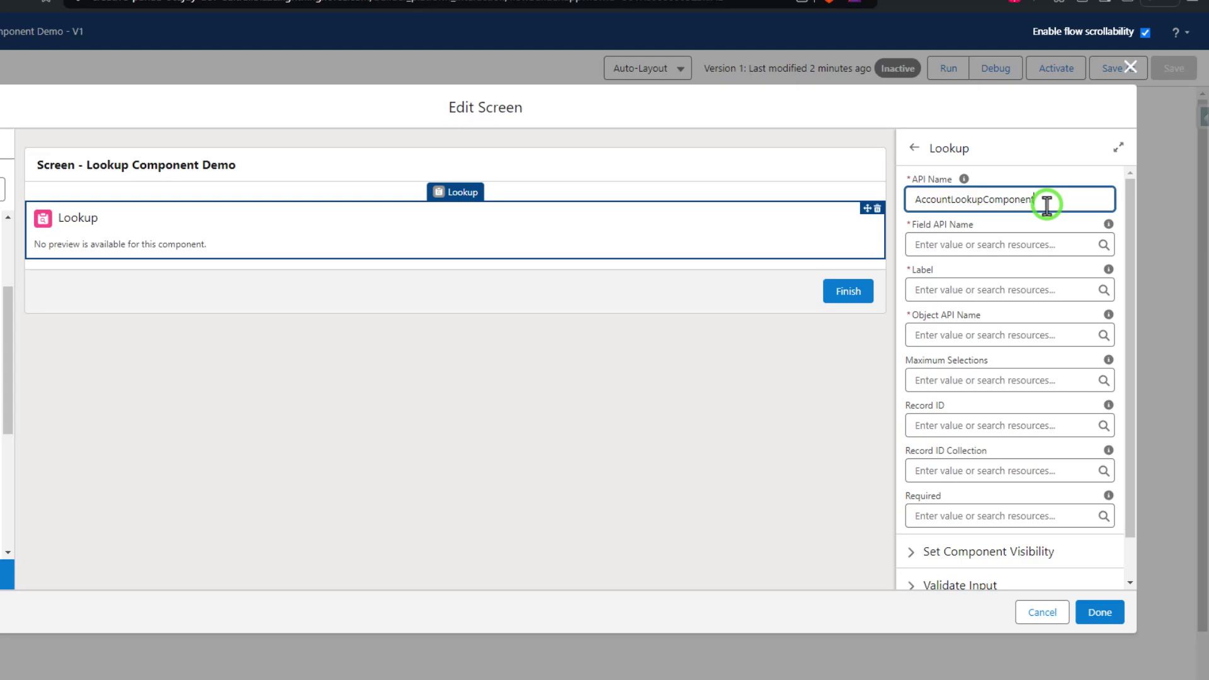
left_click(1026, 157)
left_click_drag(1062, 197, 912, 197)
left_click(1012, 165)
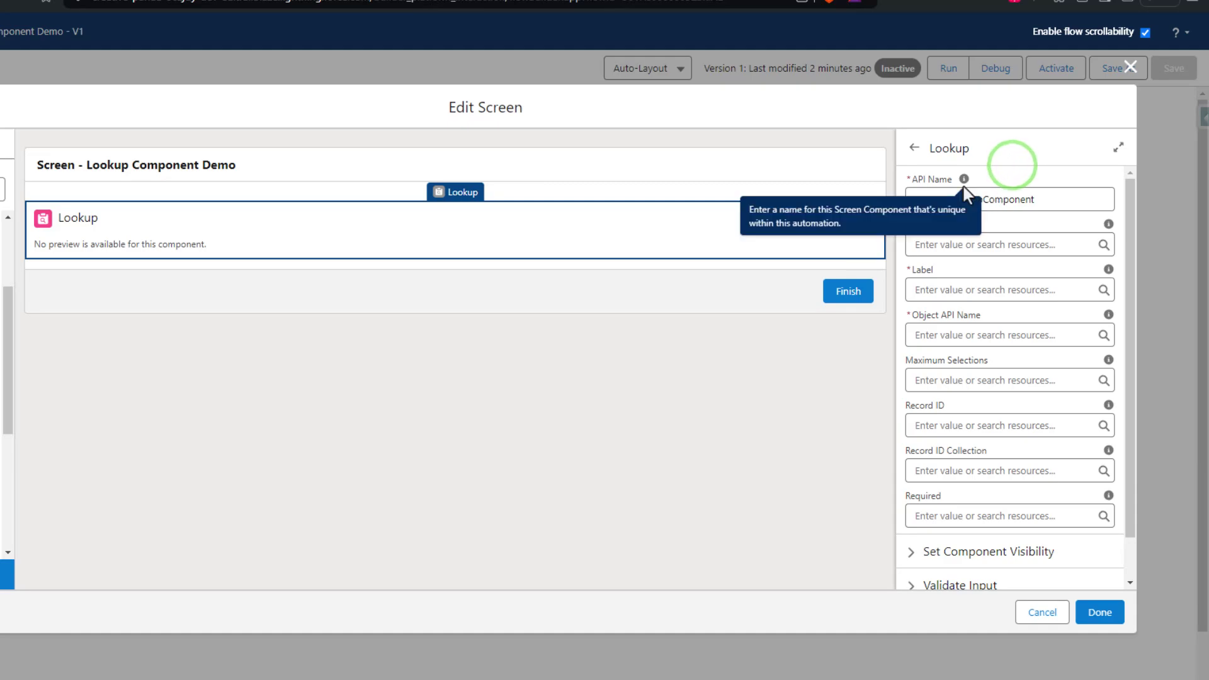
left_click(1062, 164)
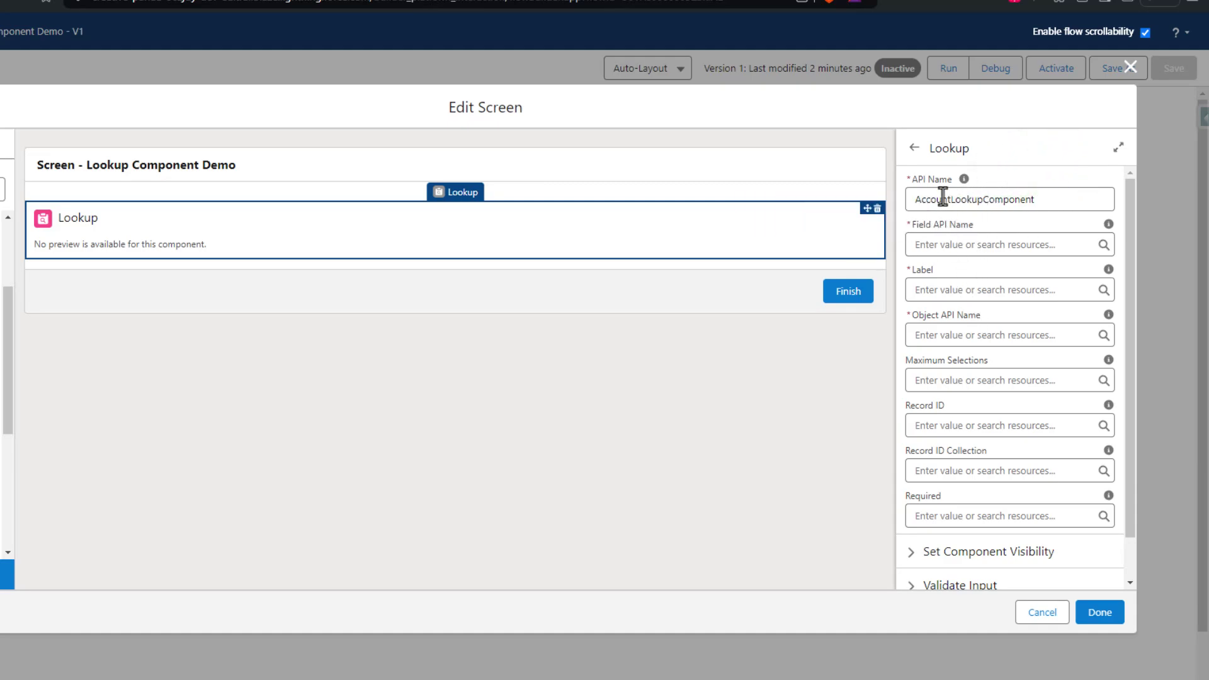
left_click_drag(982, 226, 915, 226)
left_click(995, 218)
left_click_drag(993, 315, 909, 316)
left_click(999, 313)
Set the Lookup component's field API name to AccountId and its object API name to Contact
left_click(980, 247)
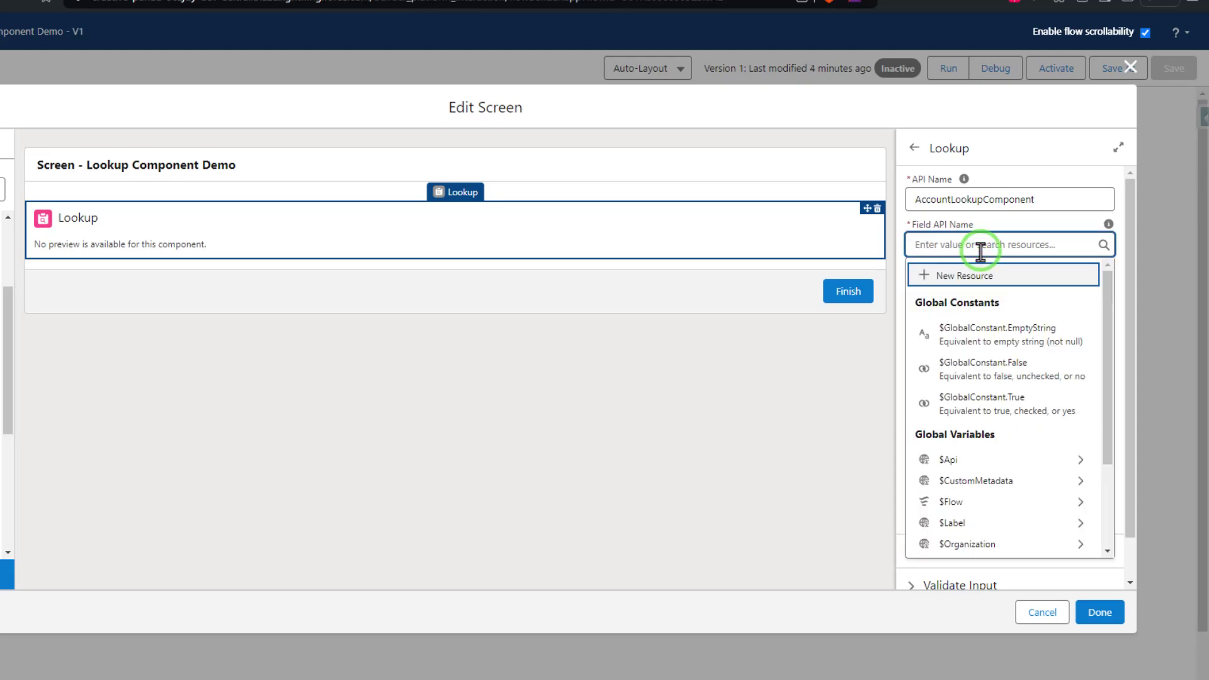
type("Account")
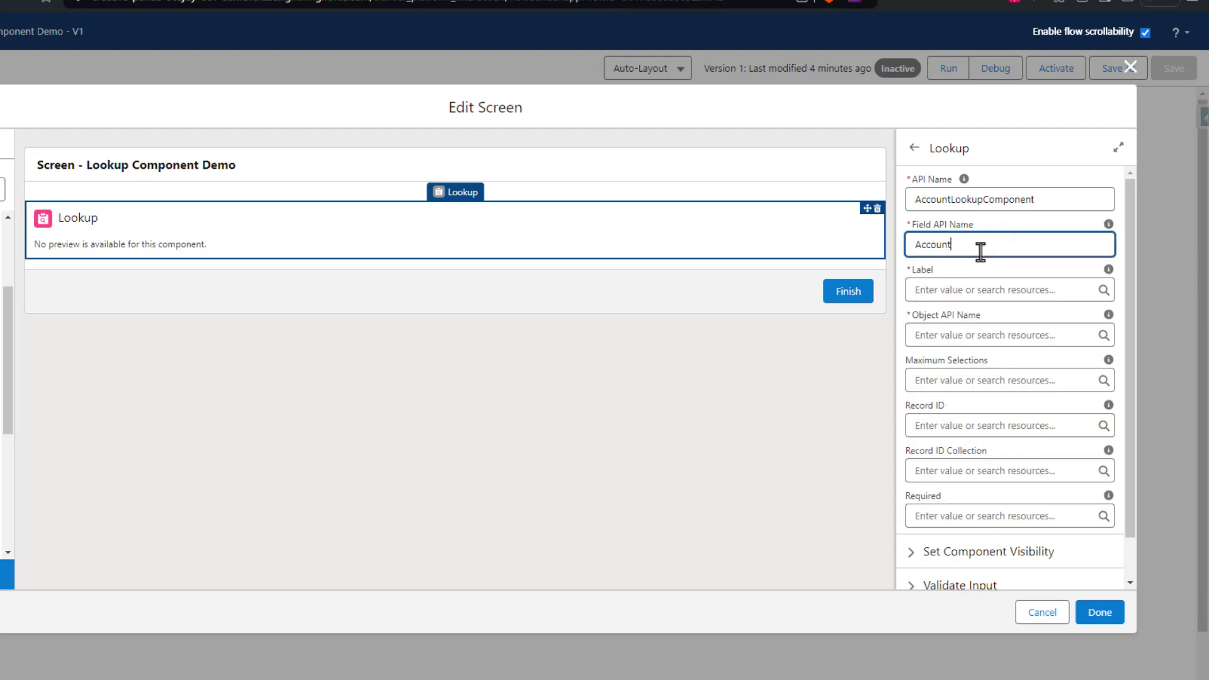
type("Id")
left_click(985, 335)
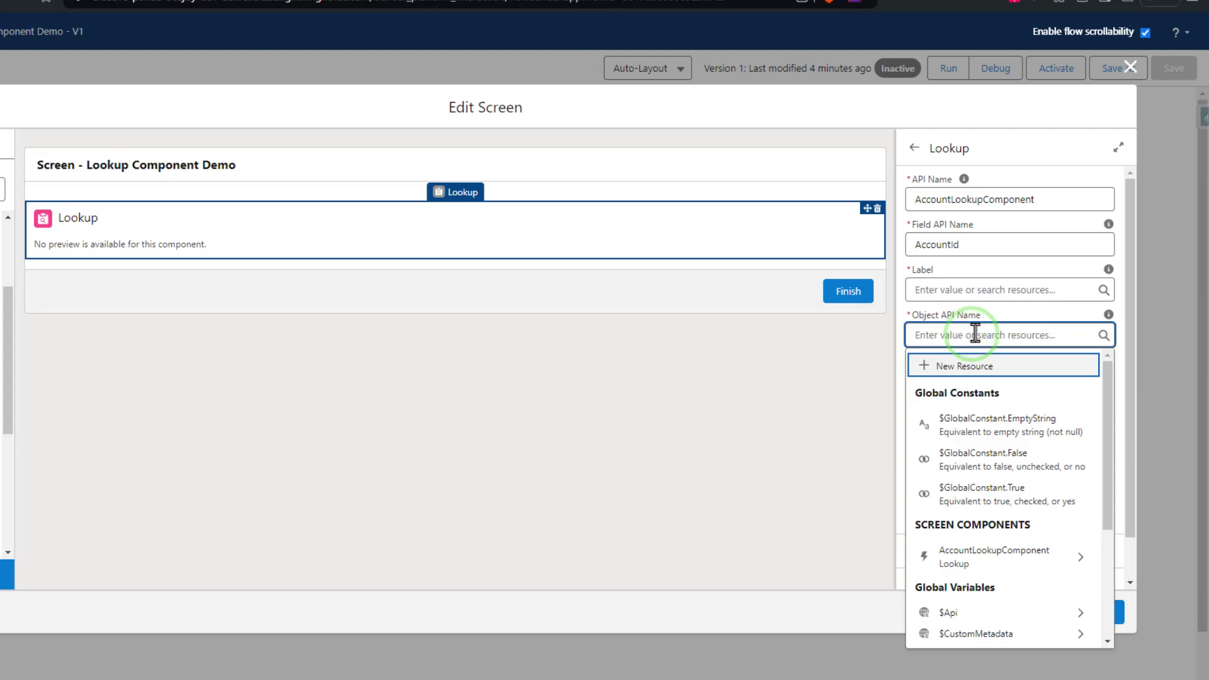
type("Contact")
left_click(1002, 312)
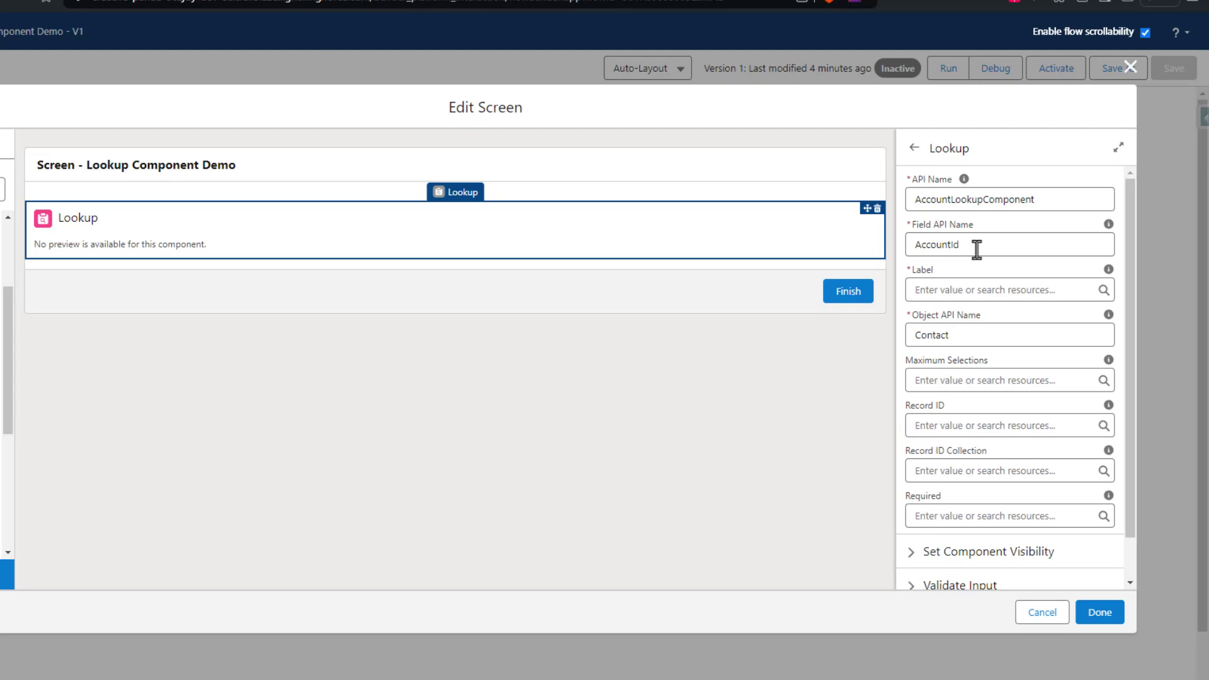
Enter Accounts as the label of the Lookup component
left_click(941, 289)
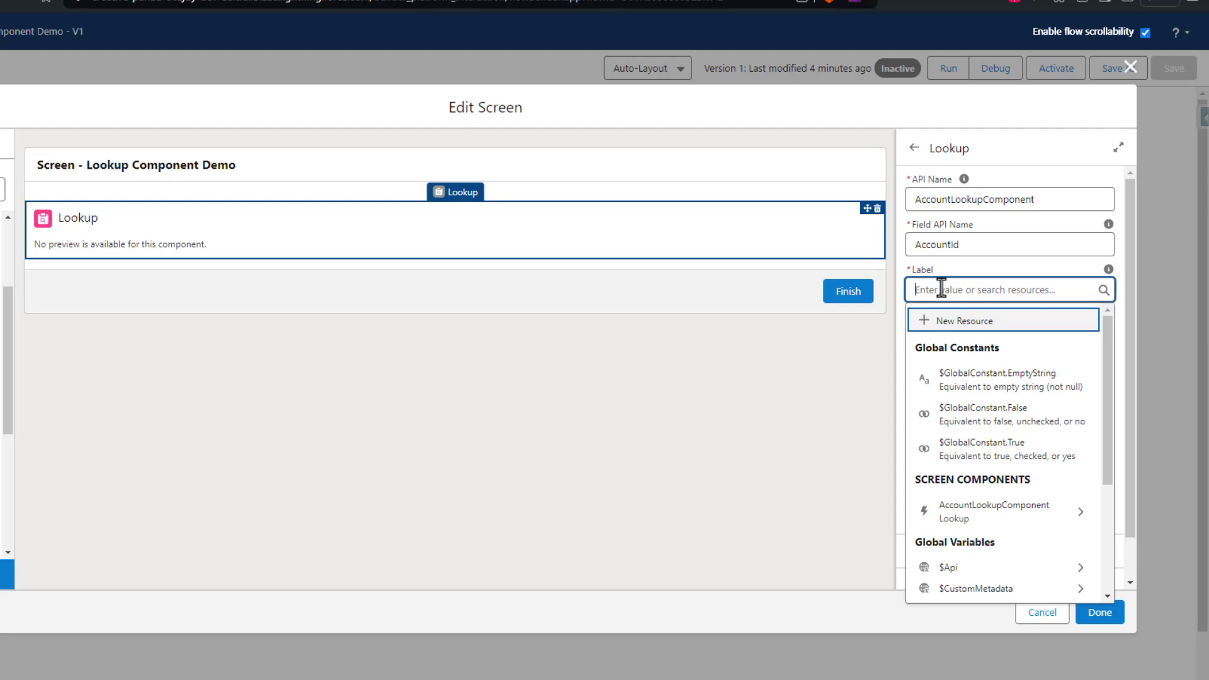
type("Accounts")
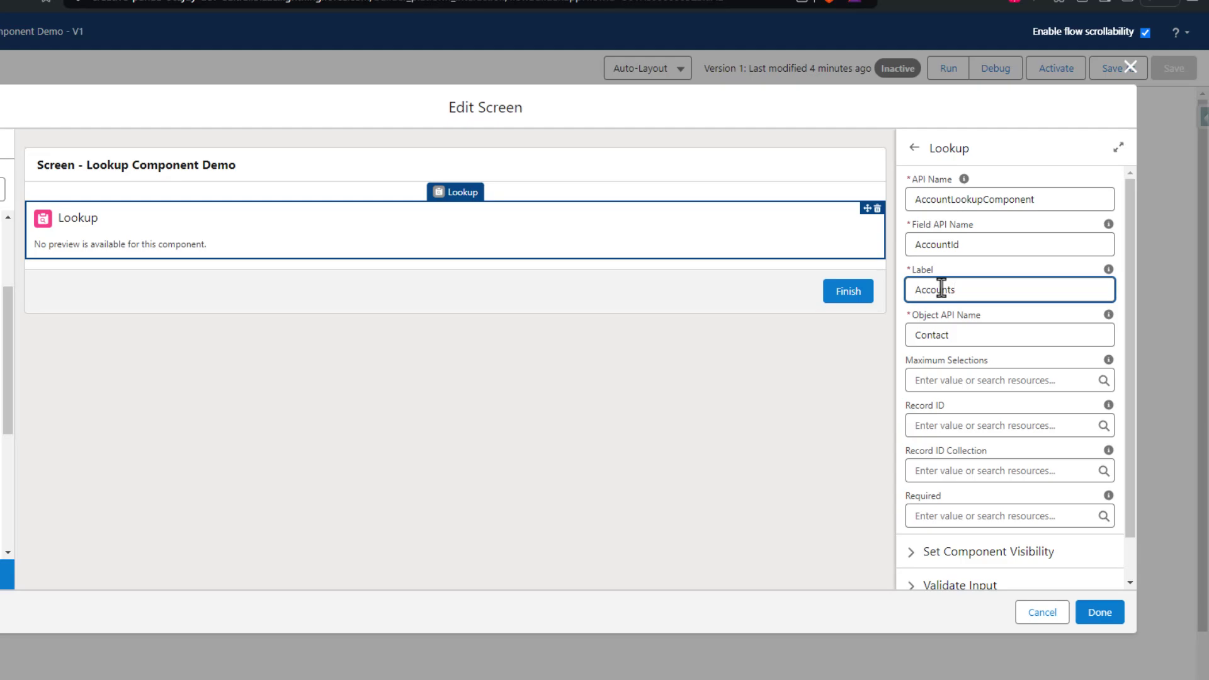
left_click(971, 258)
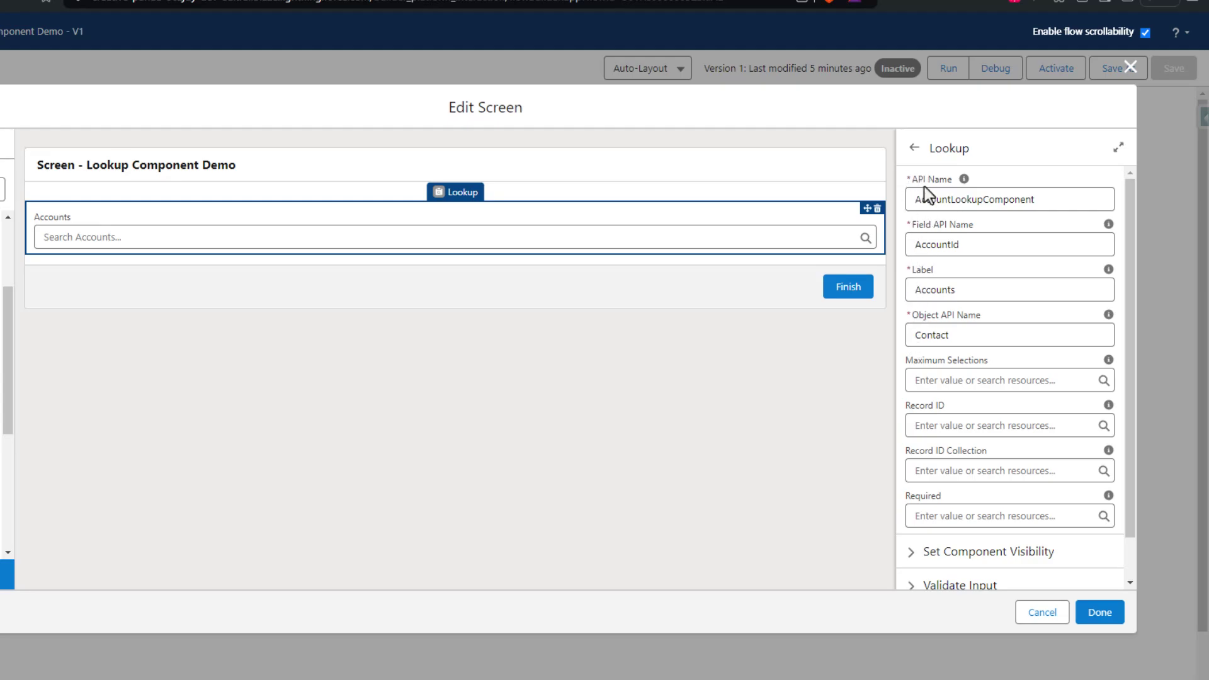
Replace the Lookup component's label with "Pick an account"
left_click_drag(970, 295, 911, 290)
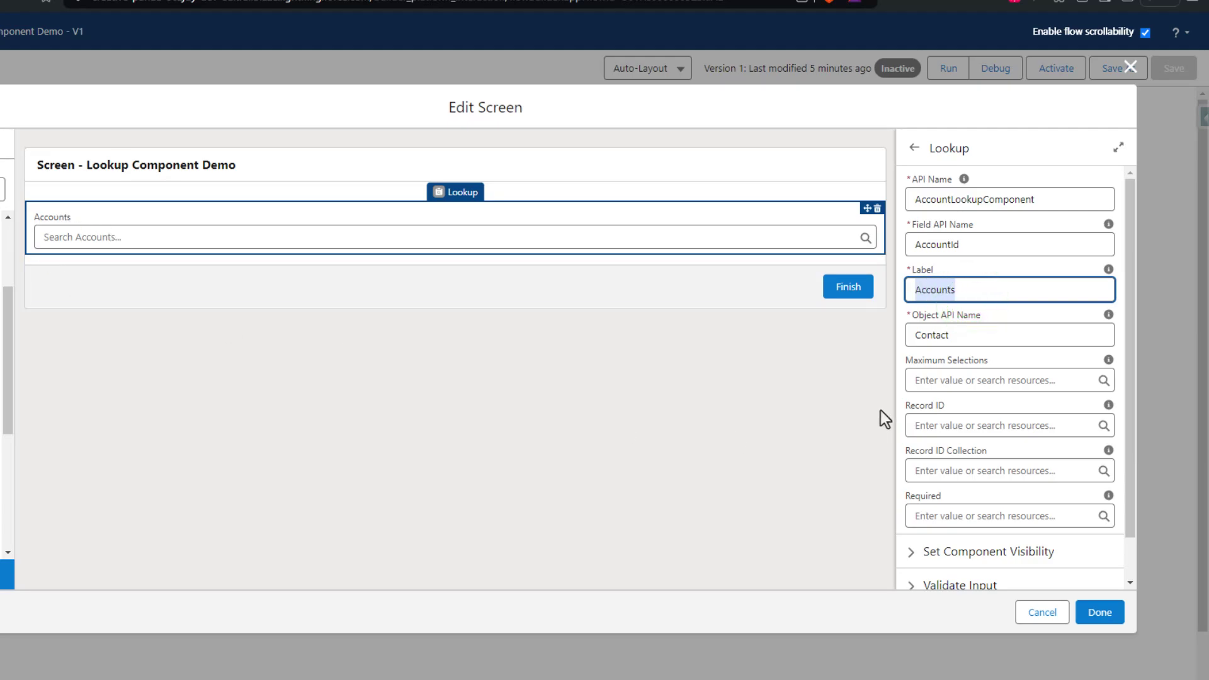
type("Pick an account")
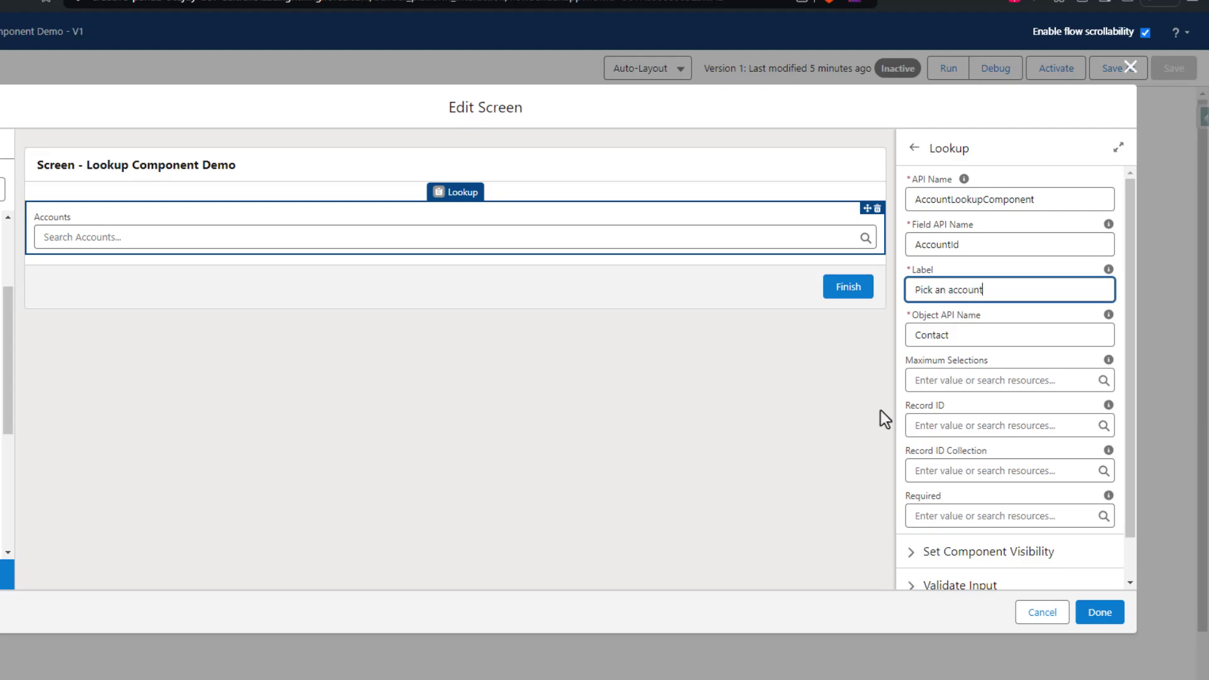
left_click(955, 272)
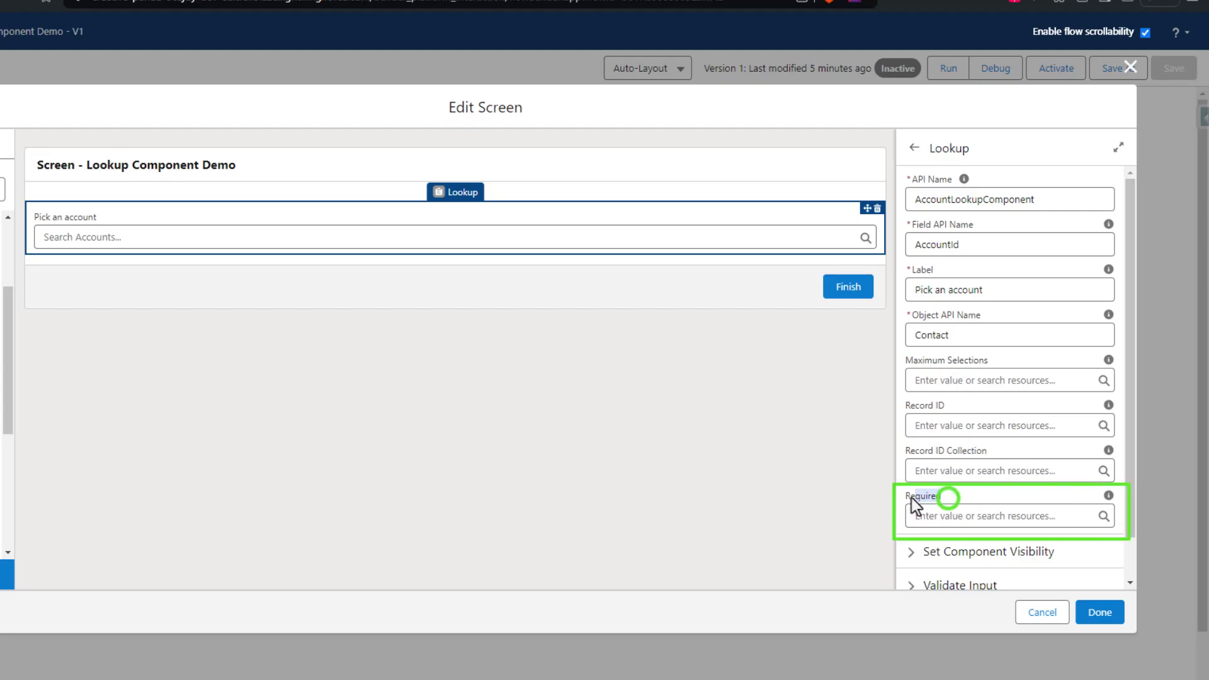
Make the account lookup required by setting its Required value to the global constant True
left_click(969, 517)
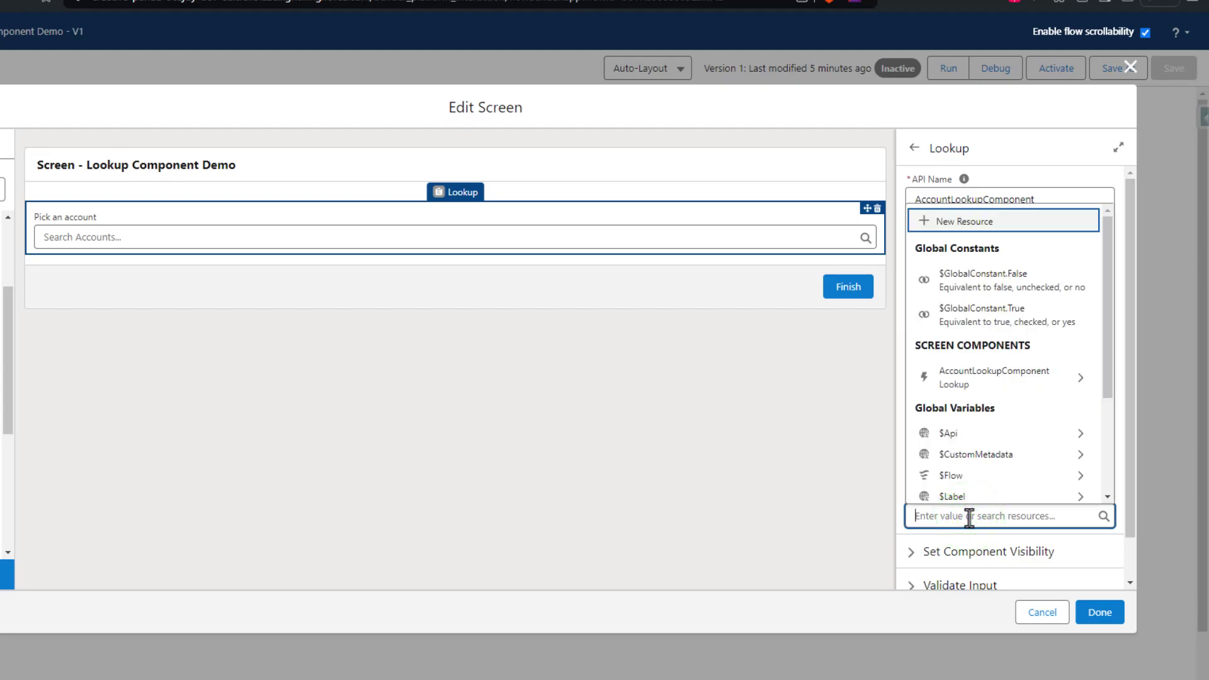
type("True")
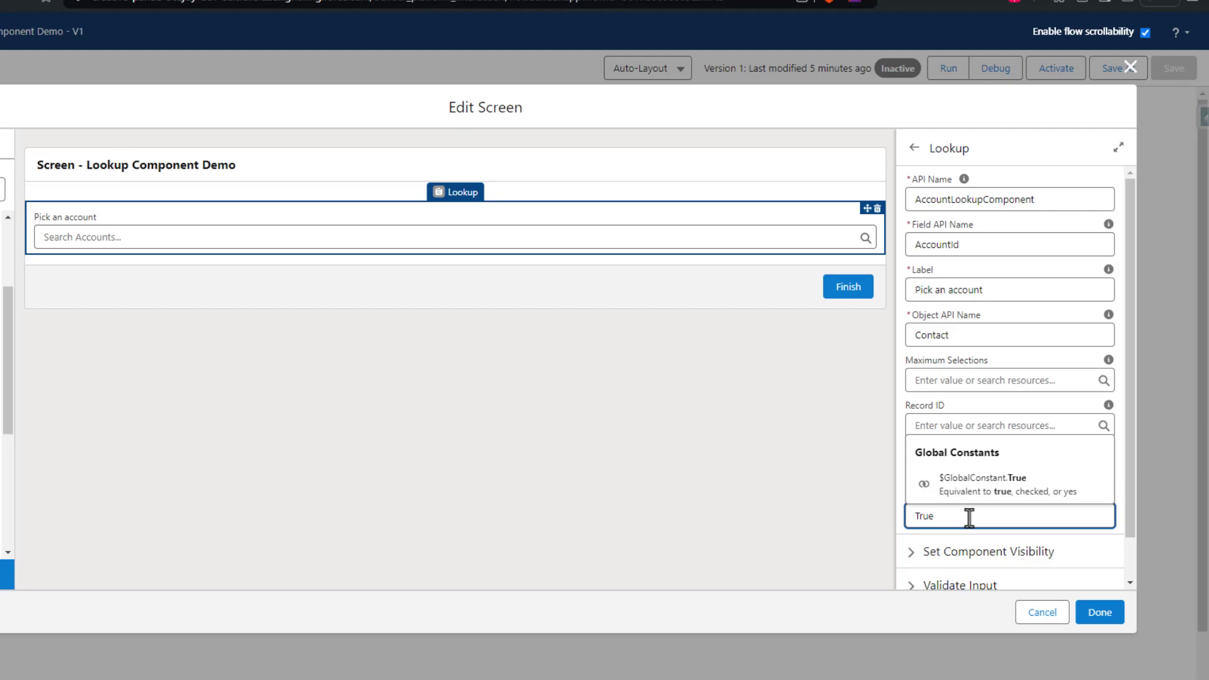
left_click(970, 479)
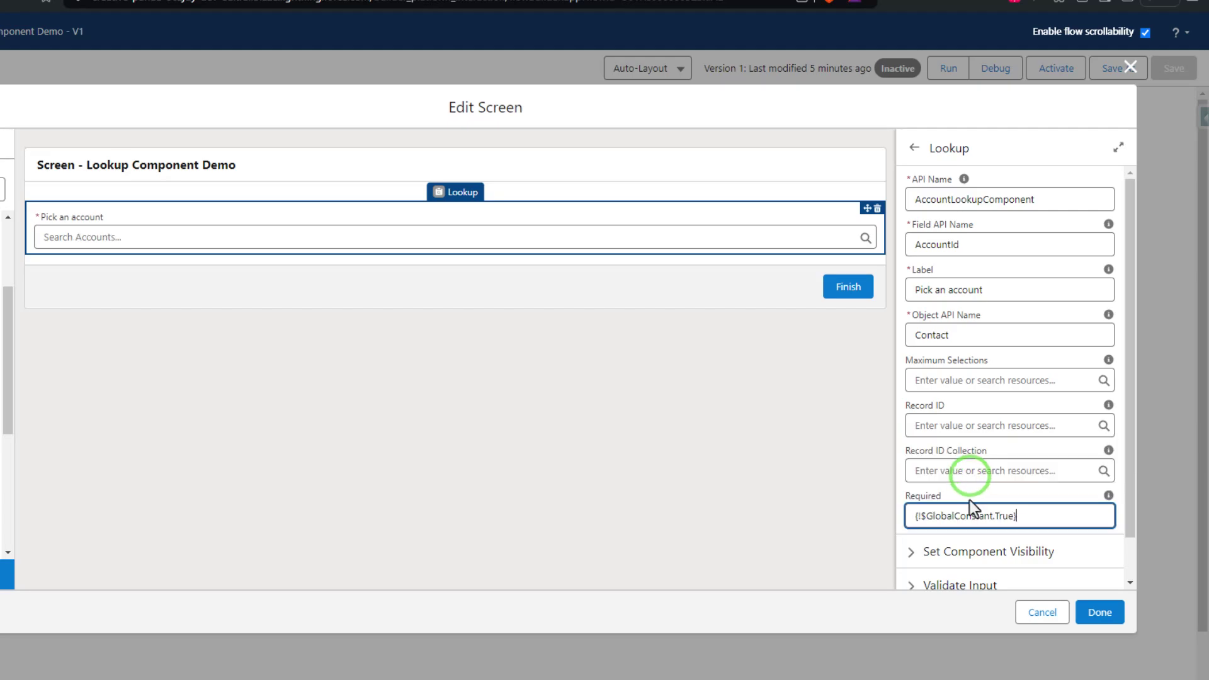
left_click(970, 500)
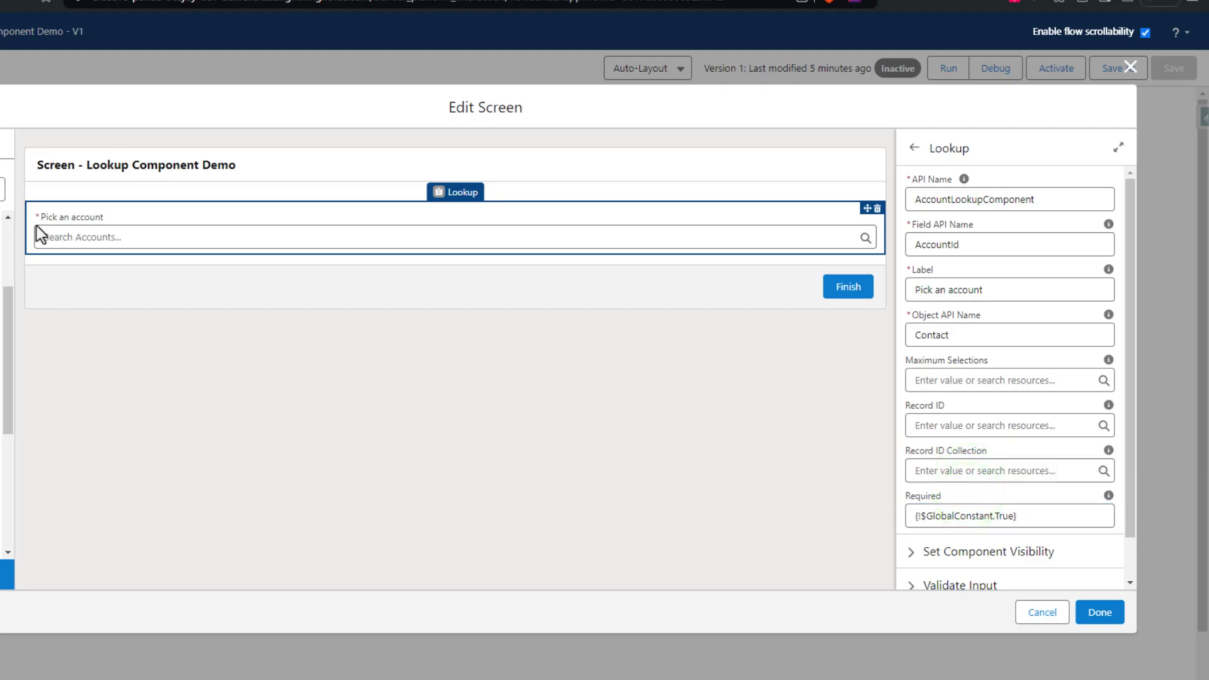
Clear the Required value of the account lookup so the field is optional
left_click_drag(1027, 516, 894, 504)
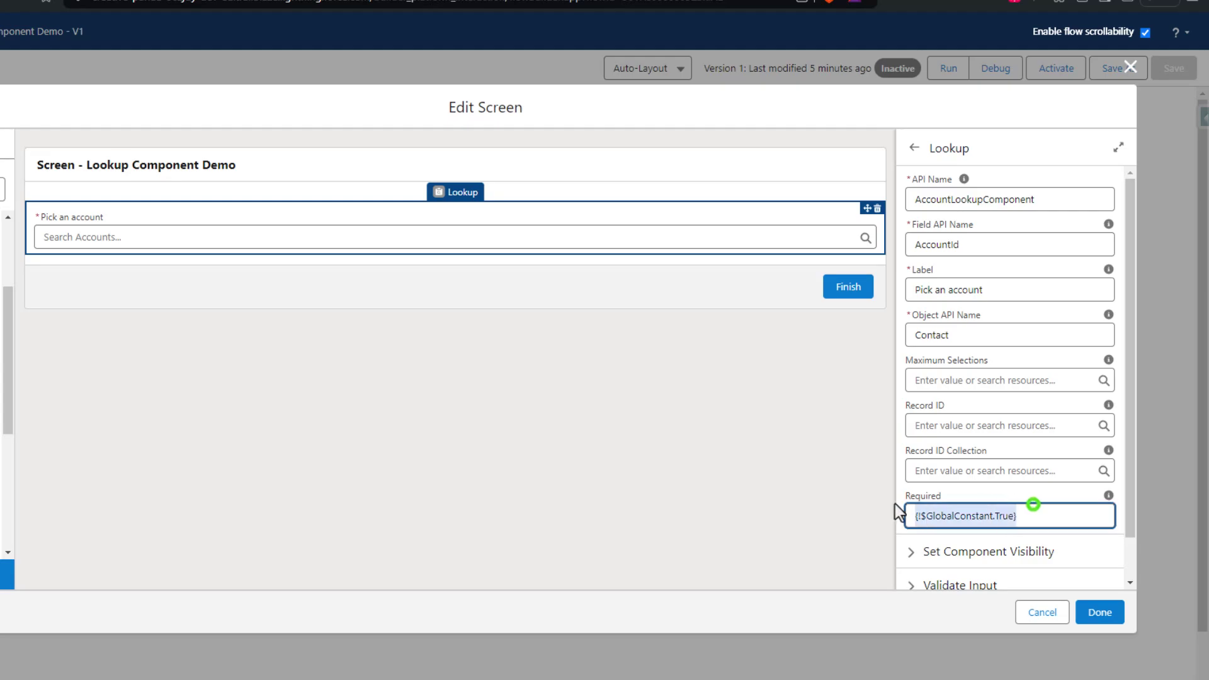
key("BackSpace")
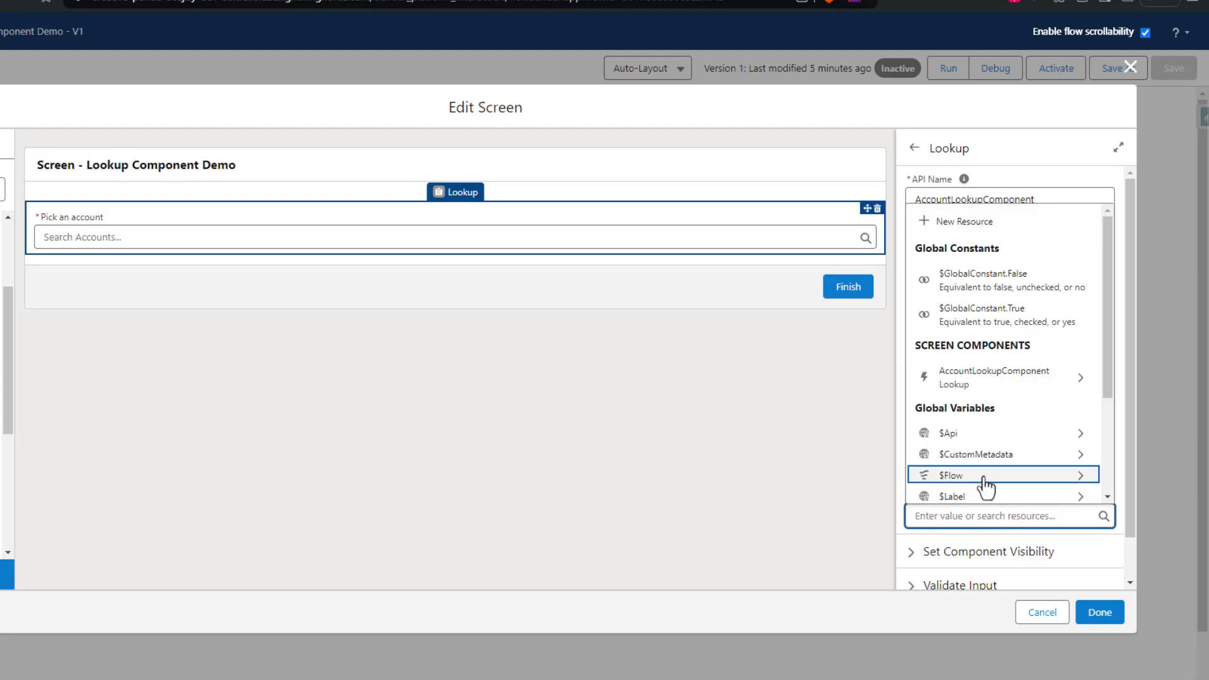
left_click(1077, 552)
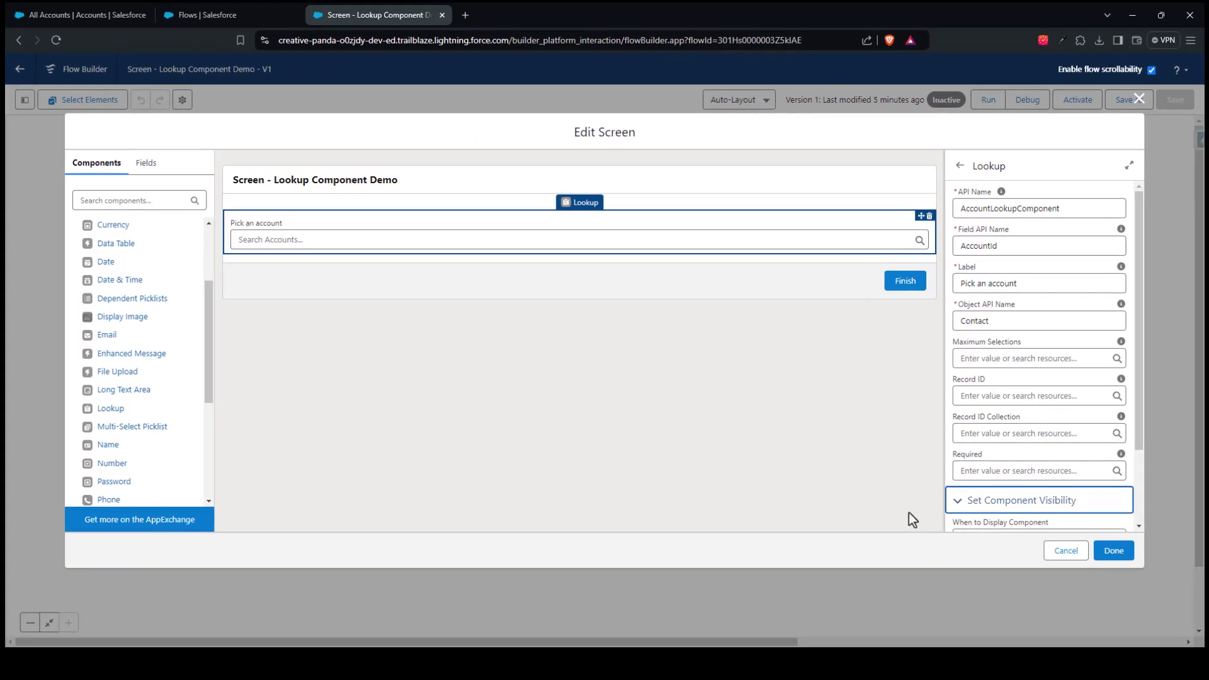
Accept the screen element's changes and save the flow
left_click(1113, 559)
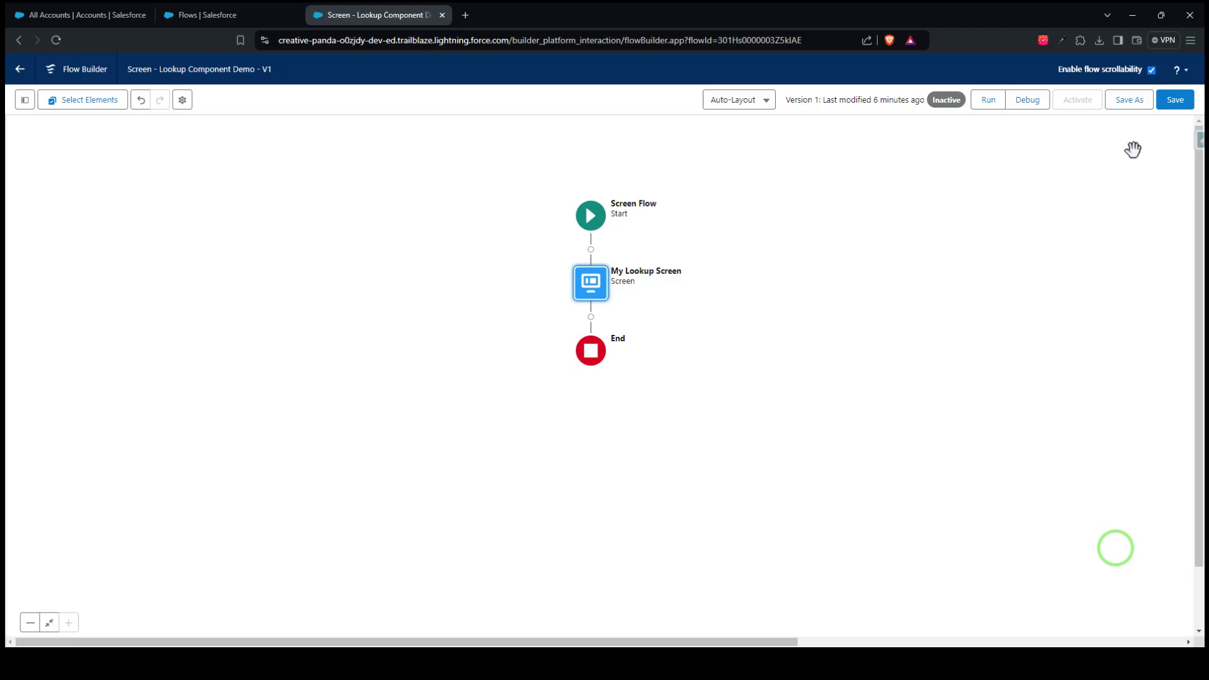
left_click(1171, 99)
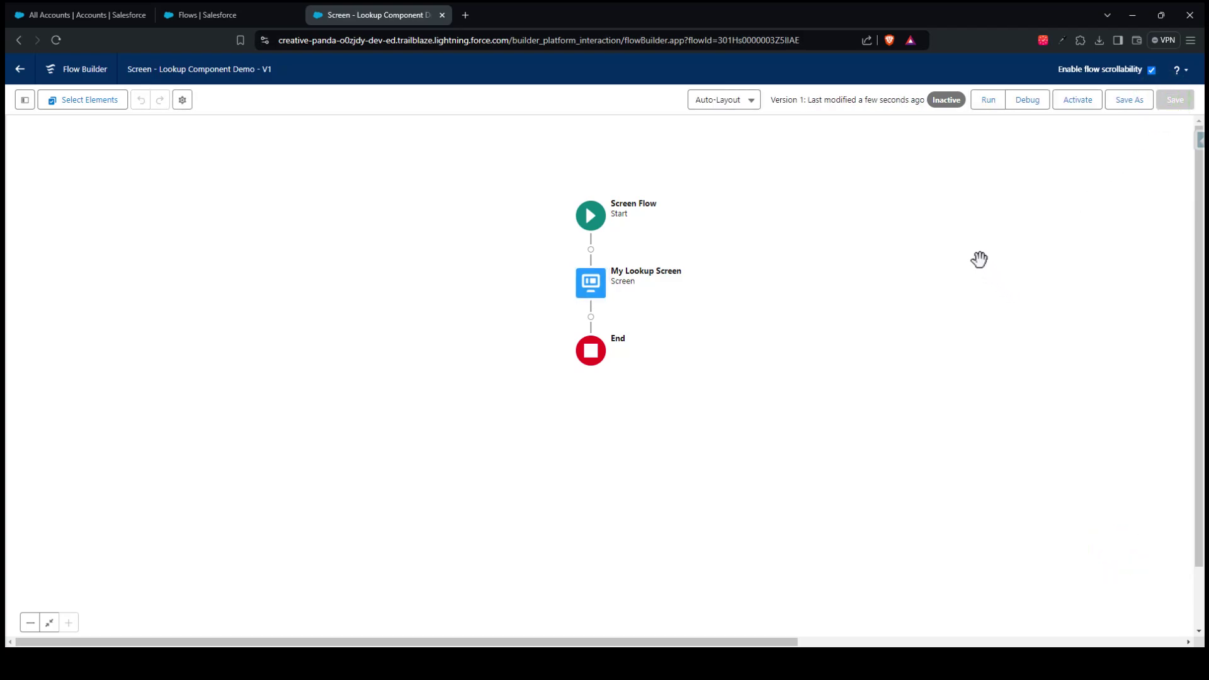
Debug the flow with the default options, search the account lookup for "sforce", and close the debug run
left_click(1042, 101)
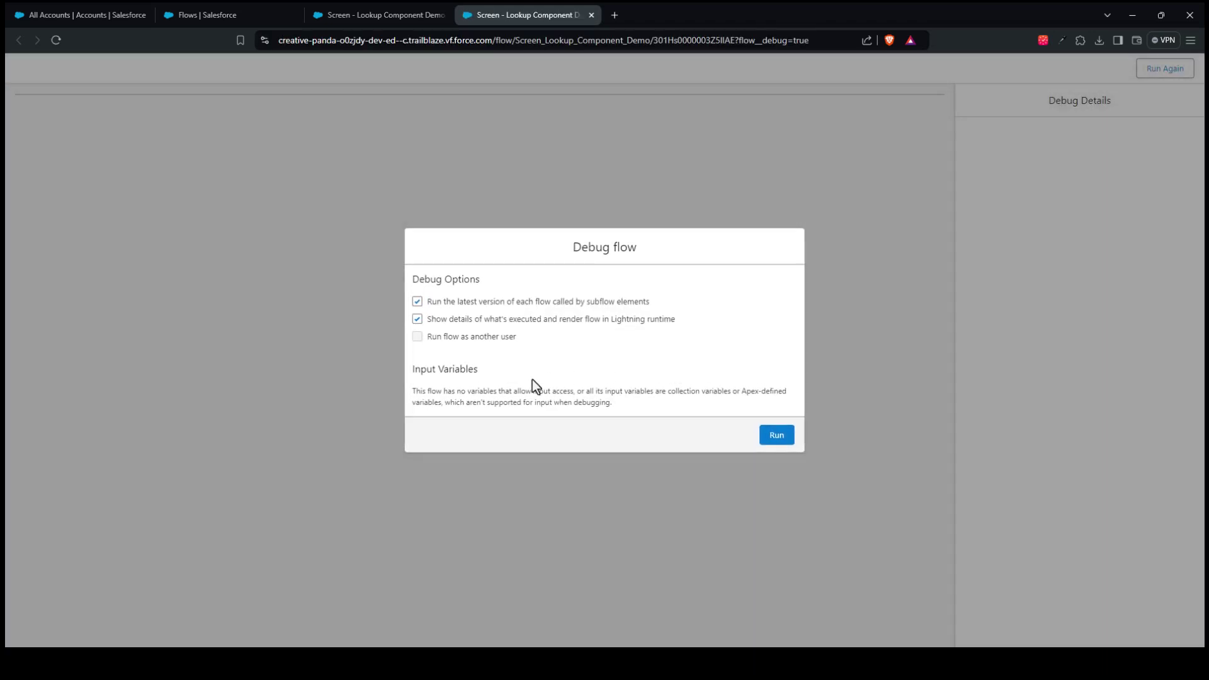
left_click(779, 436)
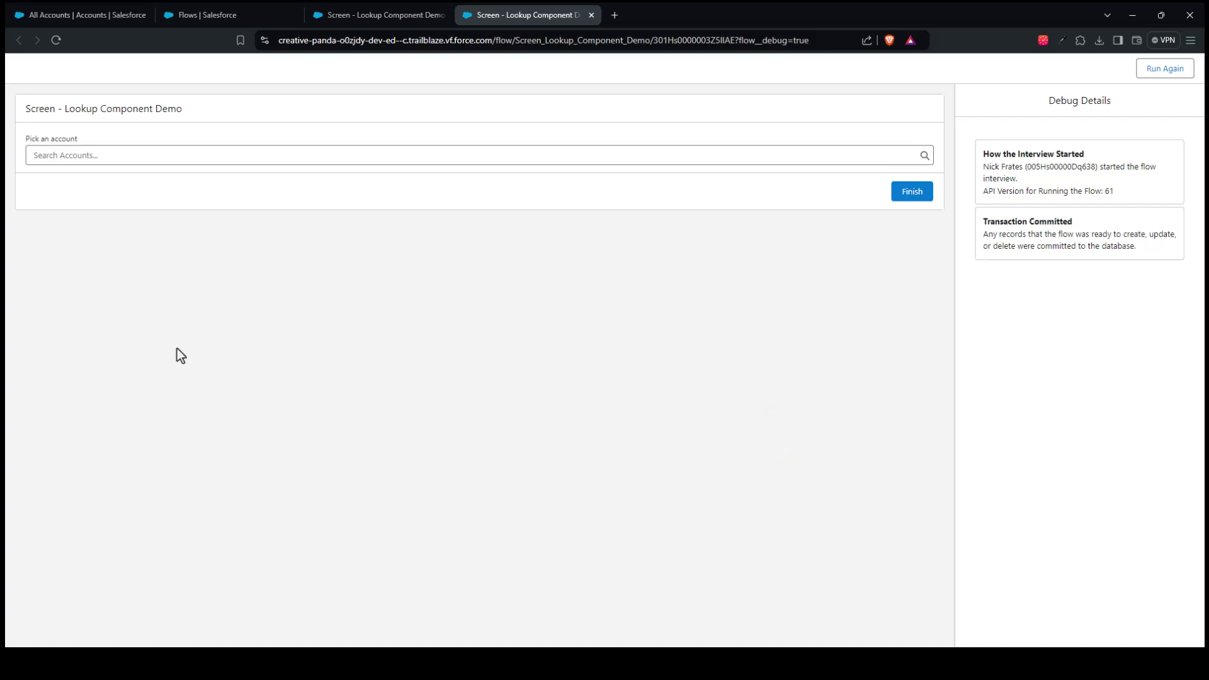
left_click(108, 163)
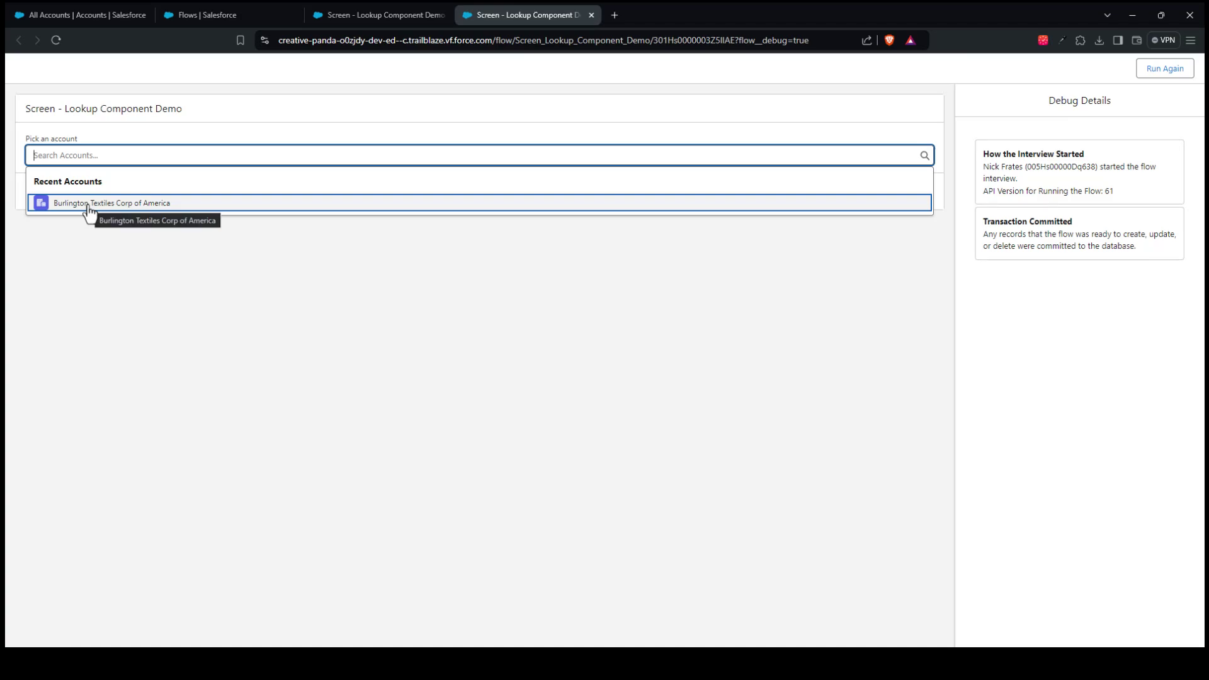
type("sforce")
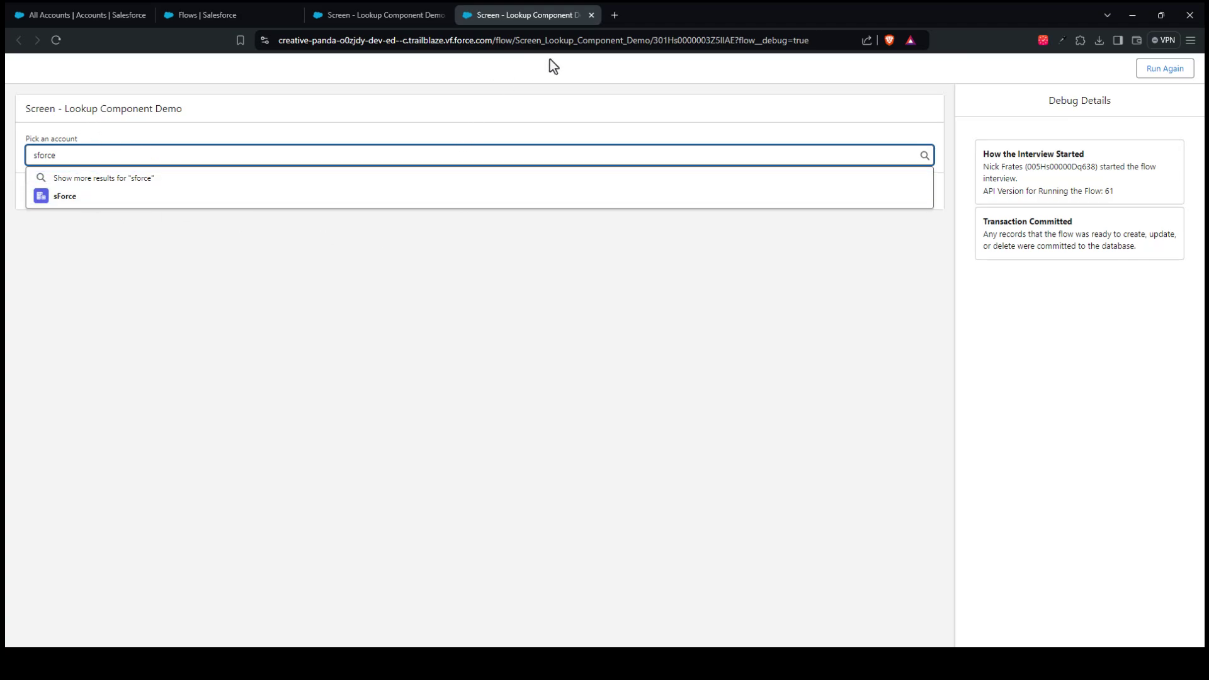
left_click(591, 15)
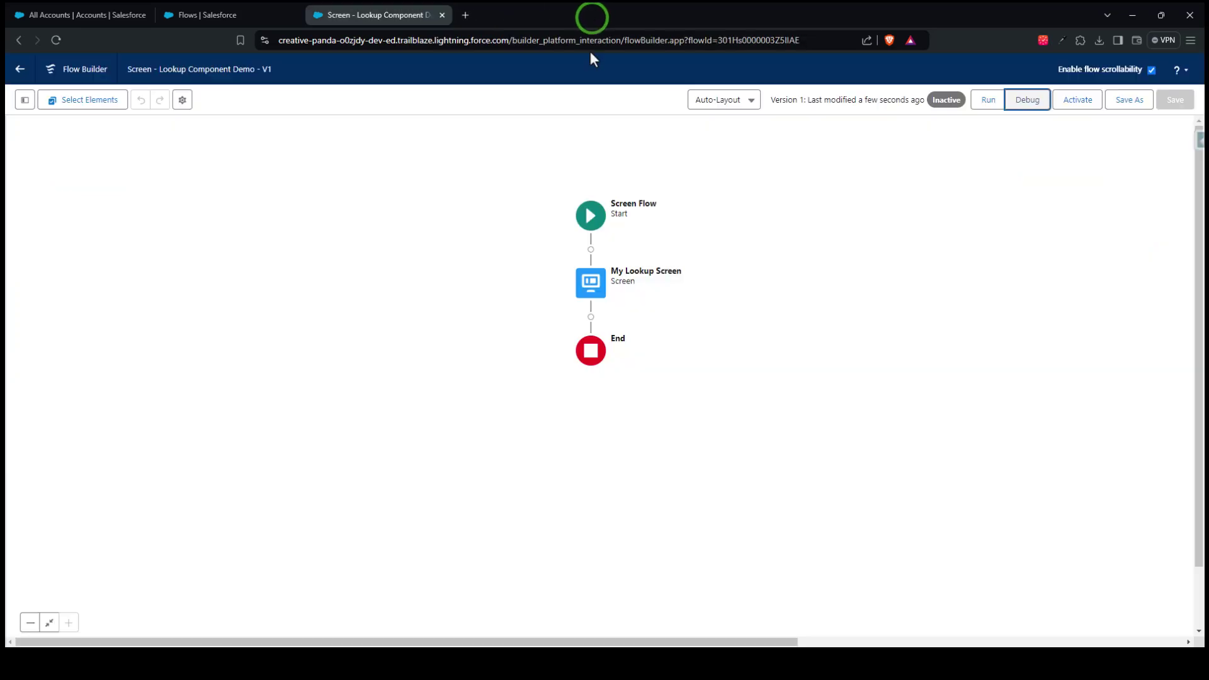
Open the account lookup's properties on My Lookup Screen and consult the Lookup Cheat Sheet image for field and object API names
double_click(591, 290)
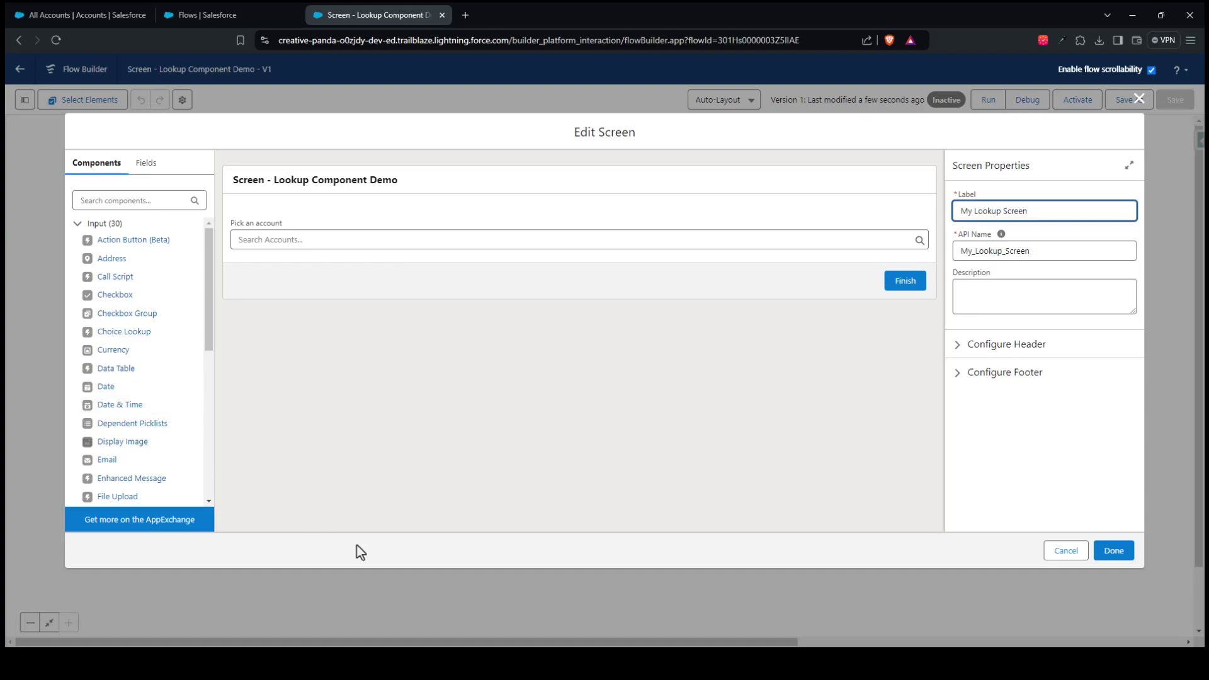
left_click(274, 234)
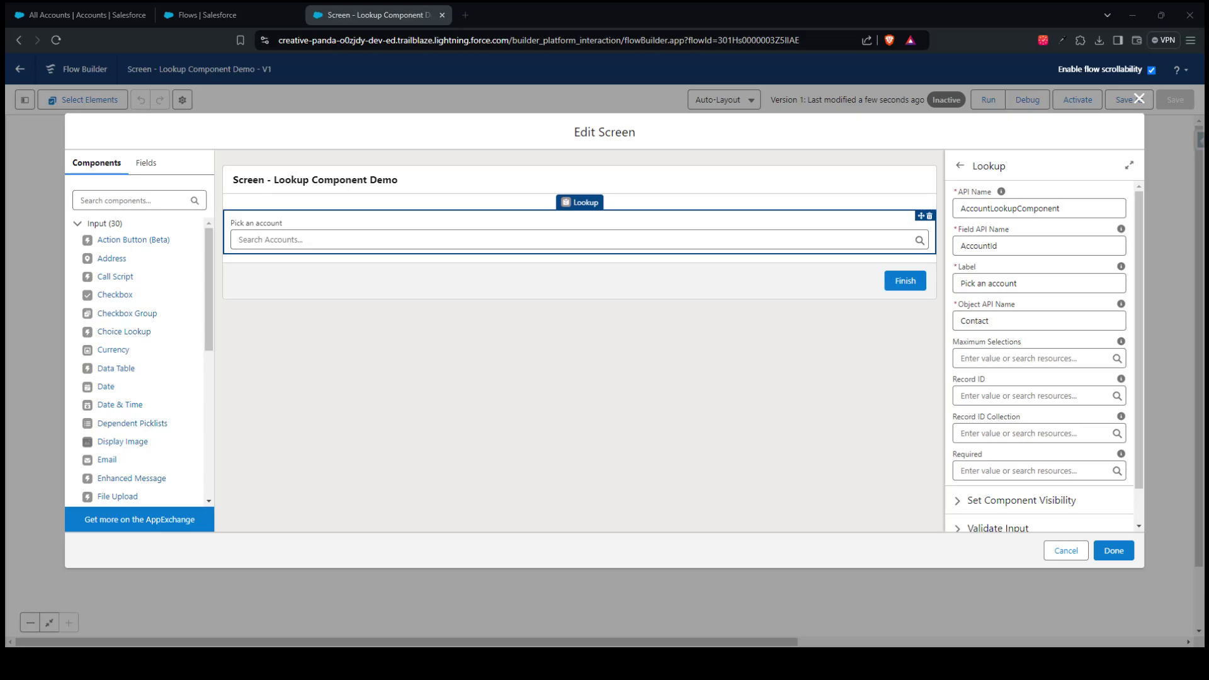
left_click_drag(1208, 120, 615, 119)
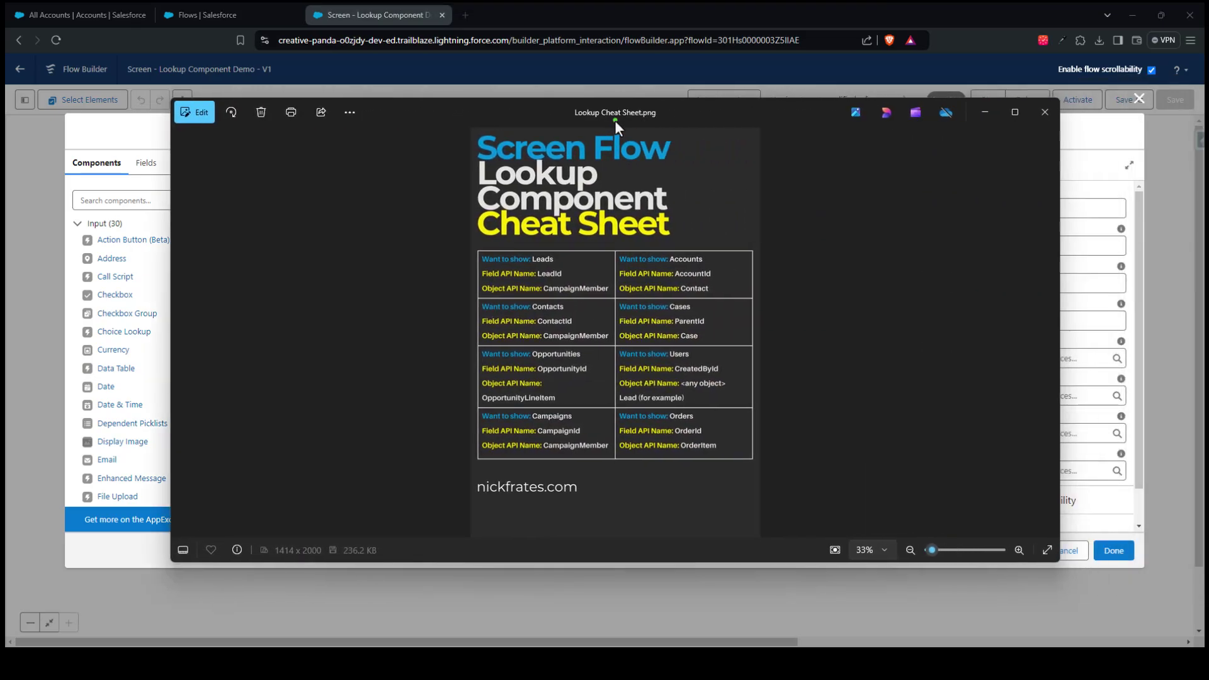
double_click(615, 120)
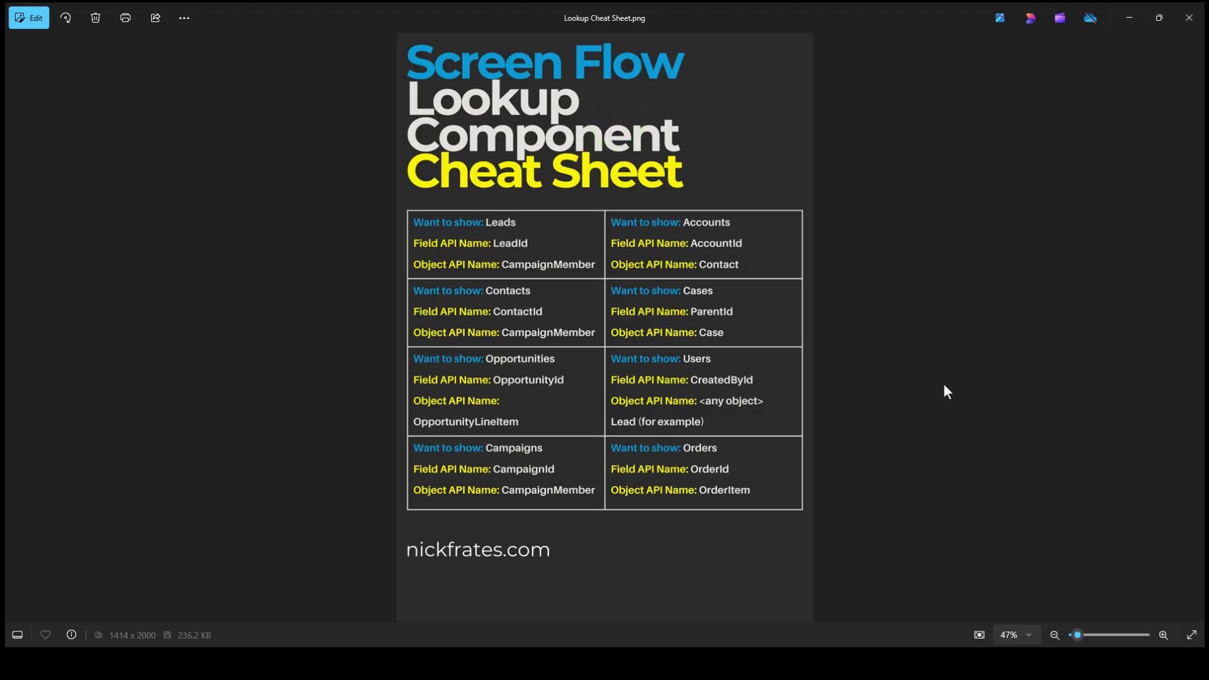
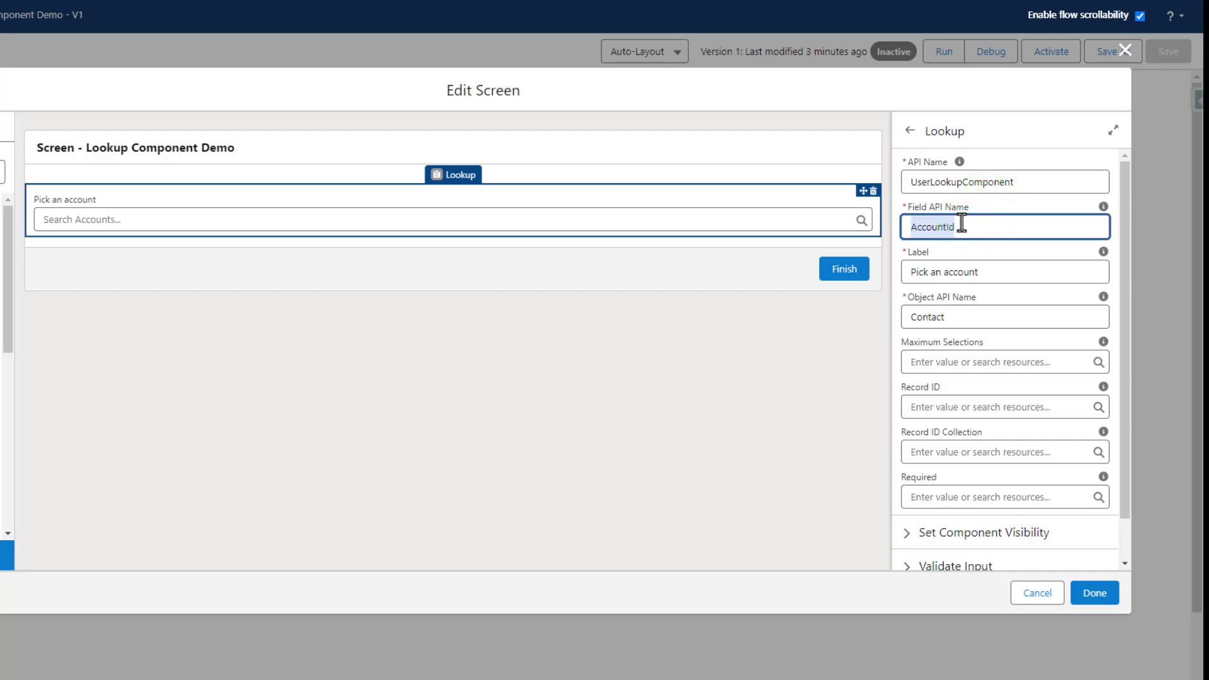
Set the lookup's Field API Name to CreatedById, with Contact kept as the object
key("BackSpace")
type("CreatedById")
left_click_drag(975, 205, 913, 202)
left_click_drag(977, 296, 913, 323)
left_click(985, 297)
left_click(956, 323)
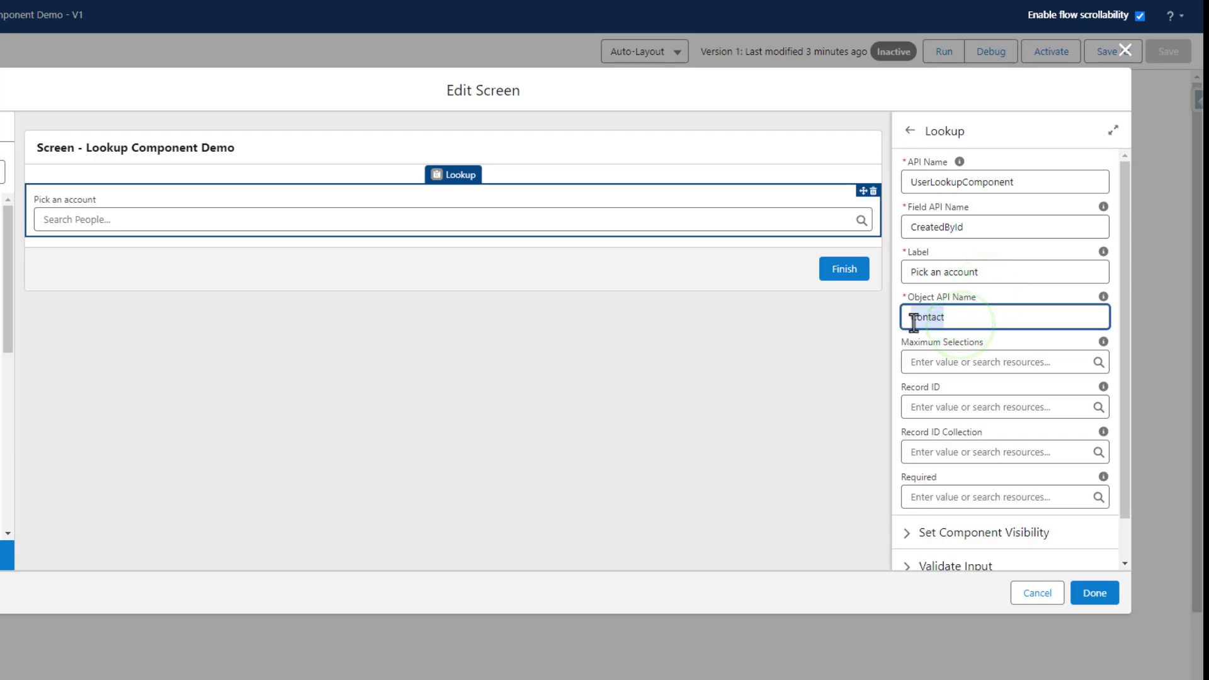
left_click_drag(970, 235, 915, 233)
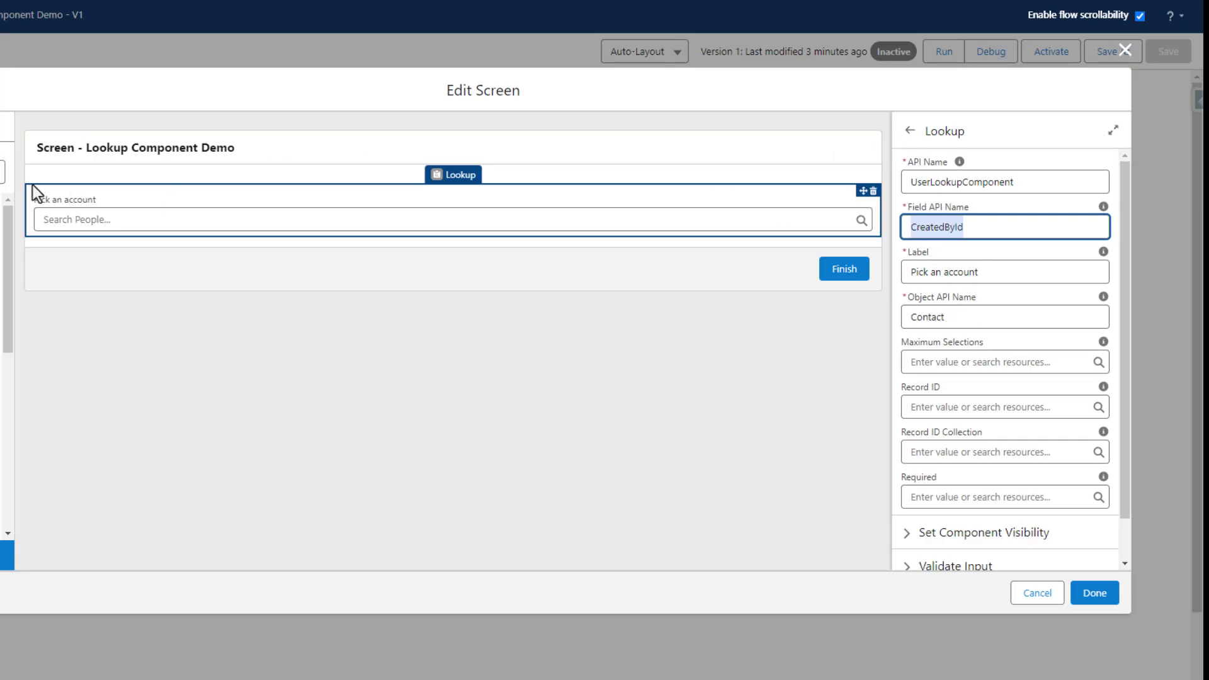
Change the lookup's label to "Pick a user"
left_click(1005, 273)
left_click_drag(1005, 273, 909, 272)
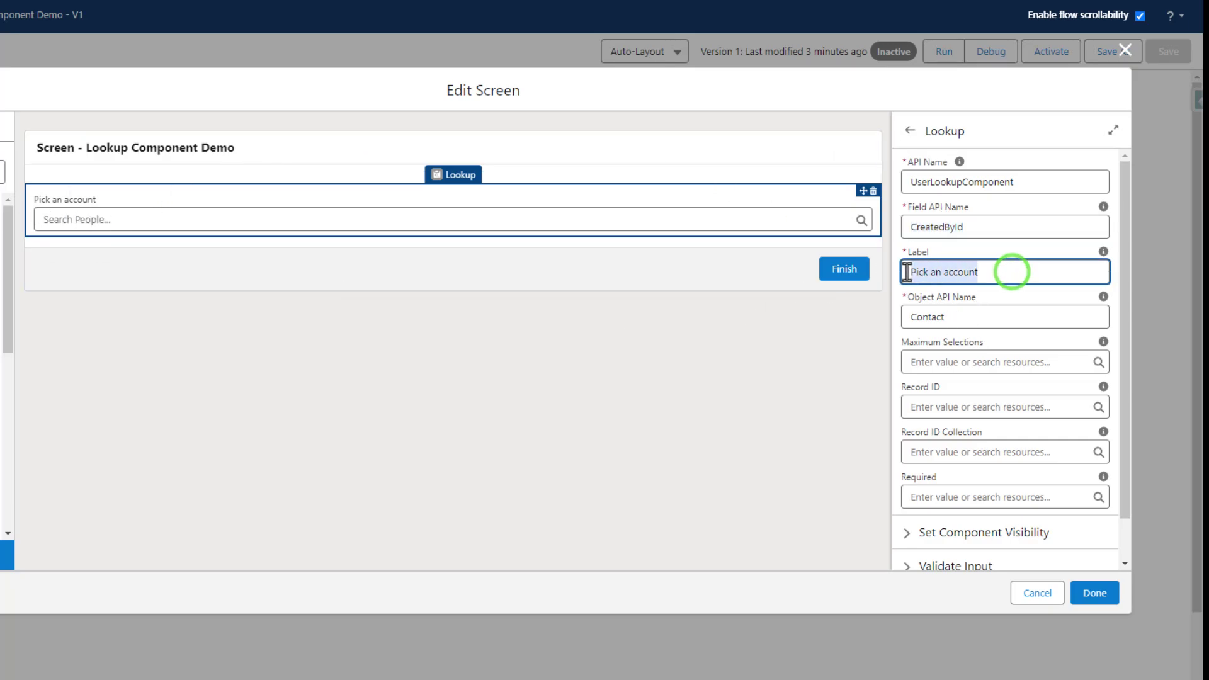
type("Pick")
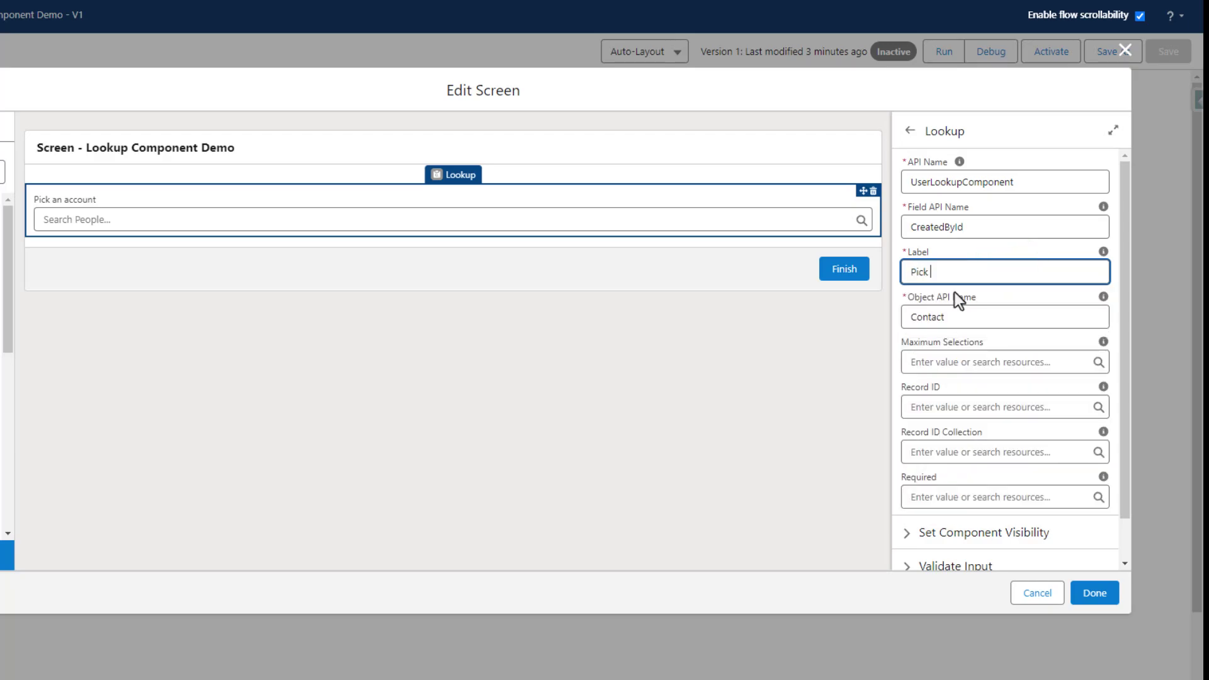
left_click(943, 248)
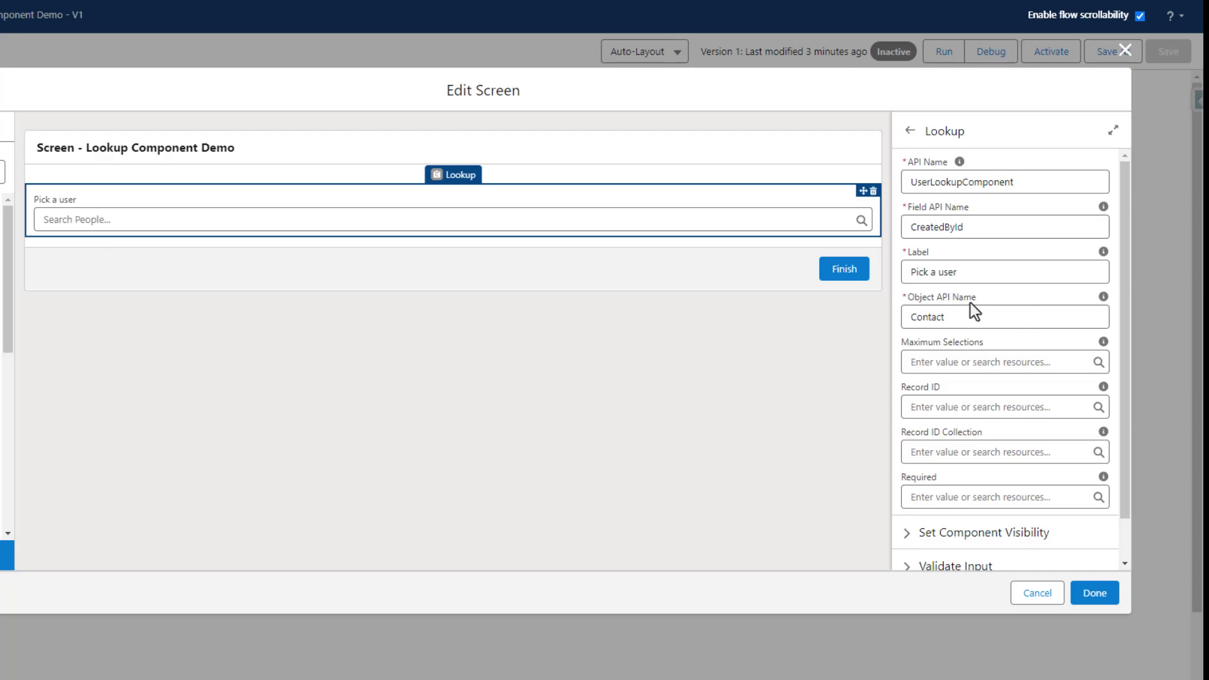
Review how the user lookup's Field API Name and Object API Name are paired
double_click(970, 319)
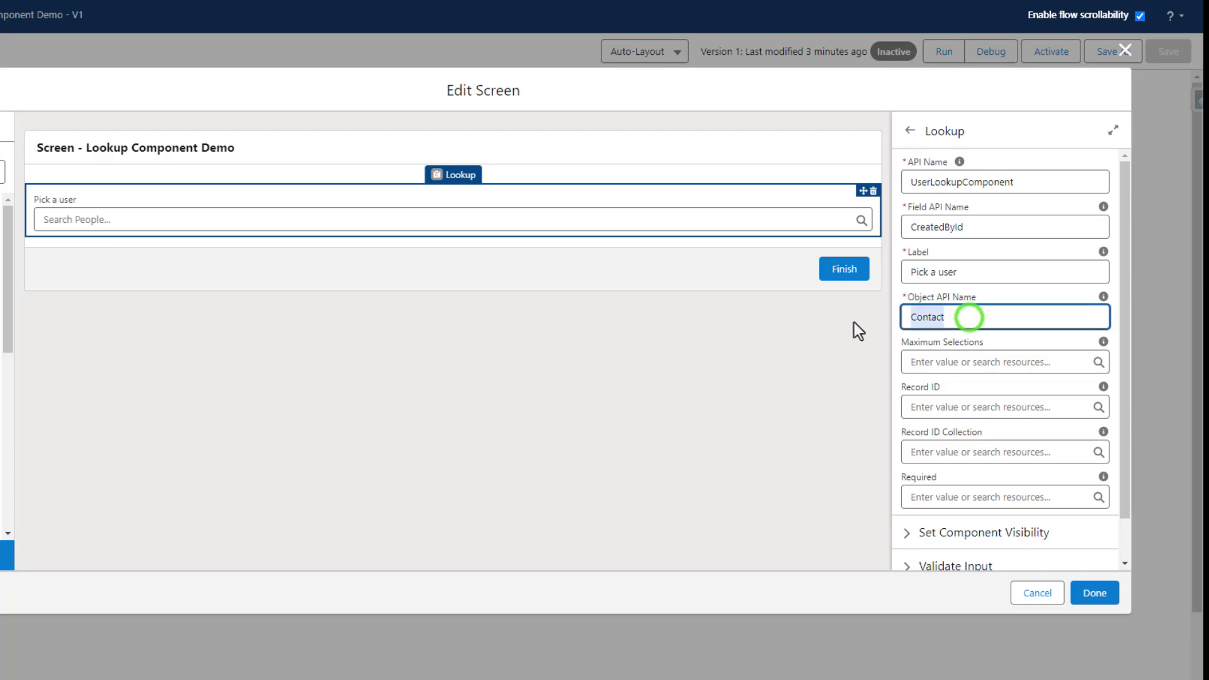
left_click(996, 296)
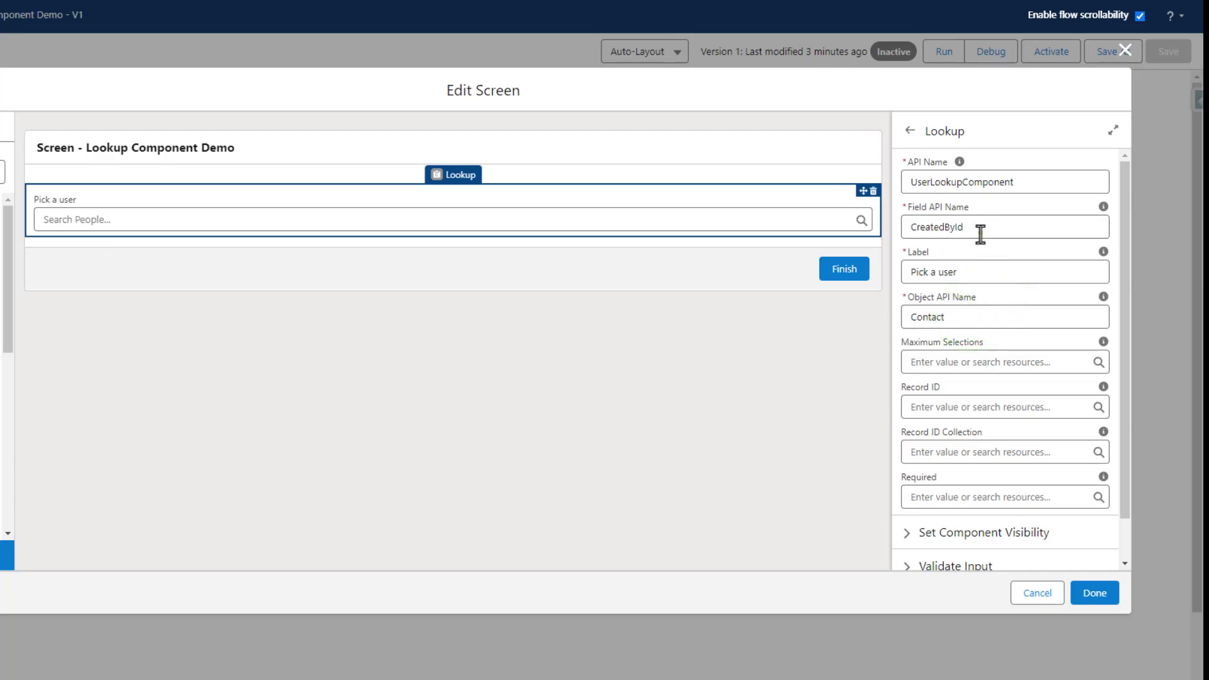
double_click(980, 229)
left_click(997, 291)
left_click_drag(982, 228, 909, 227)
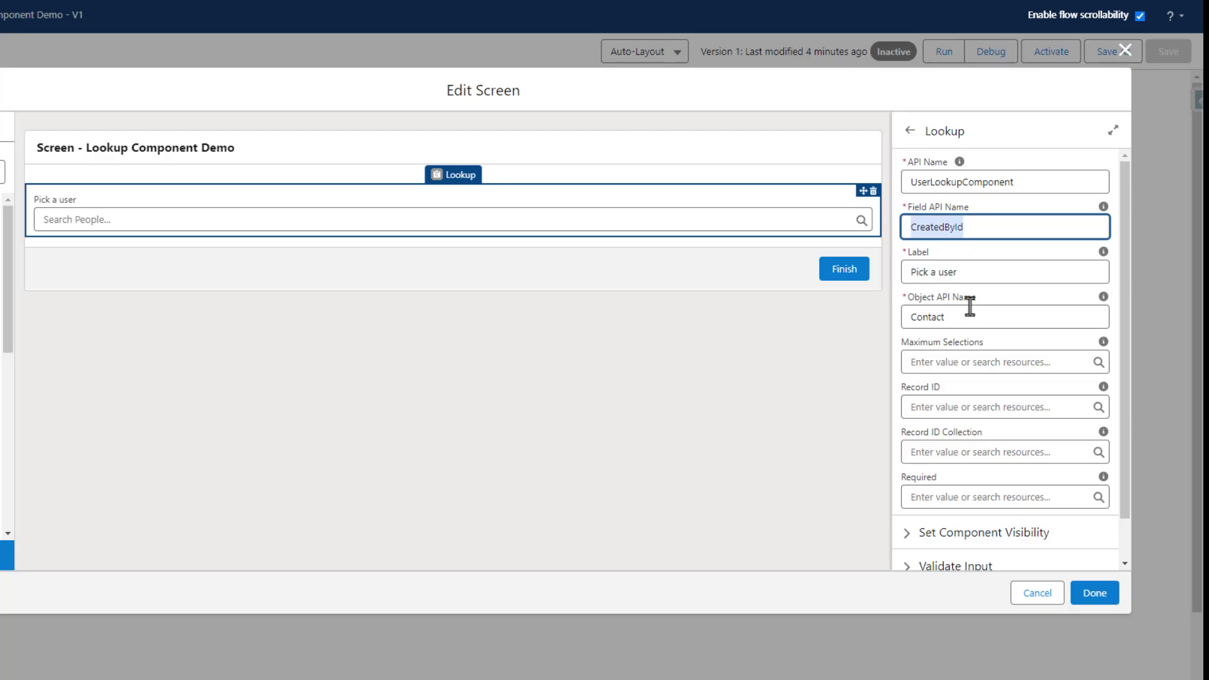
left_click_drag(970, 307, 910, 304)
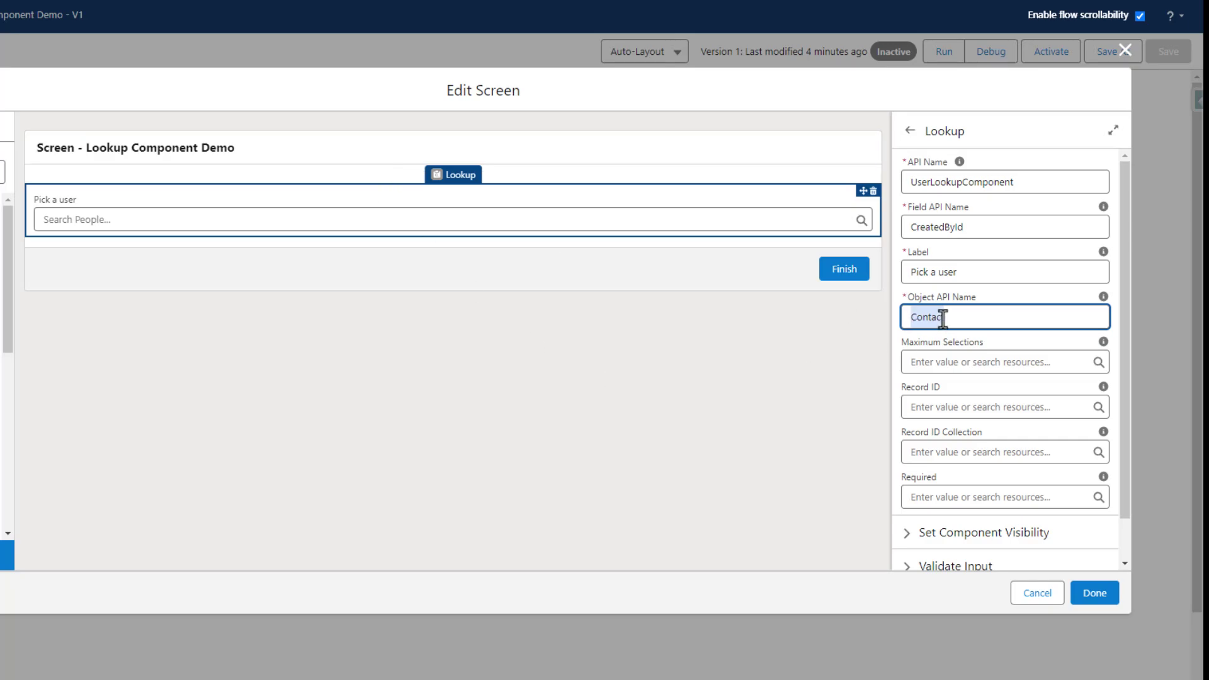
left_click(981, 246)
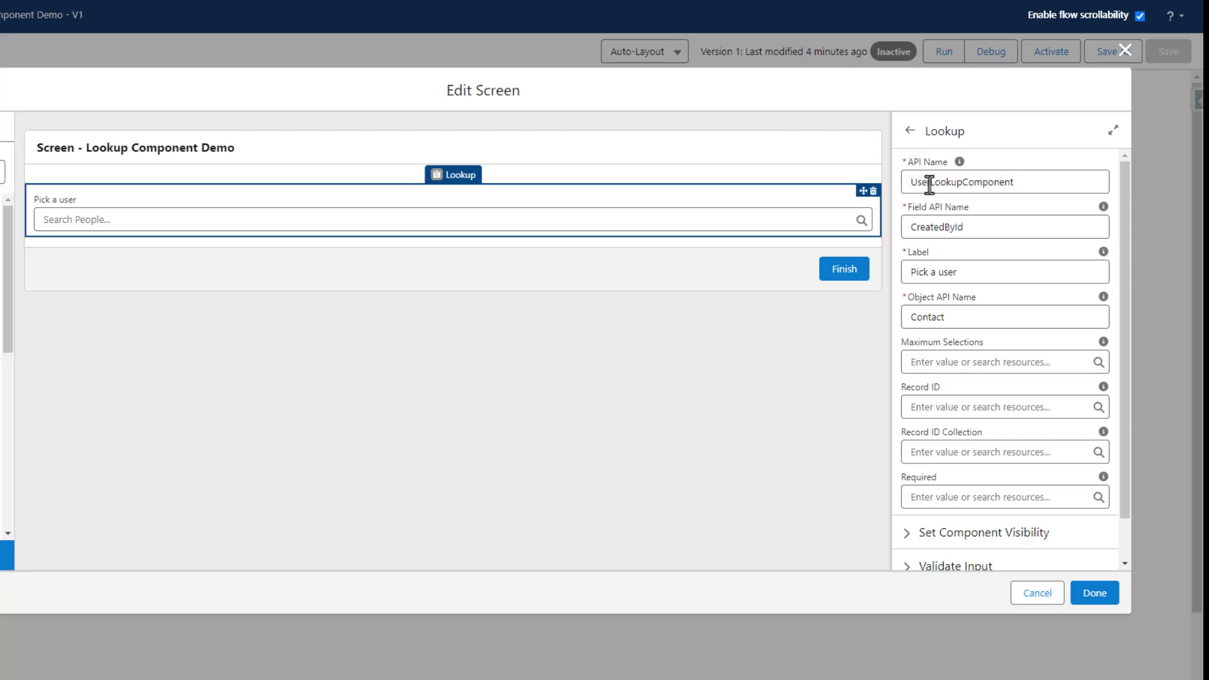
Rename the lookup's API Name to ContactLookupComponent
left_click_drag(930, 184, 901, 185)
type("Contac")
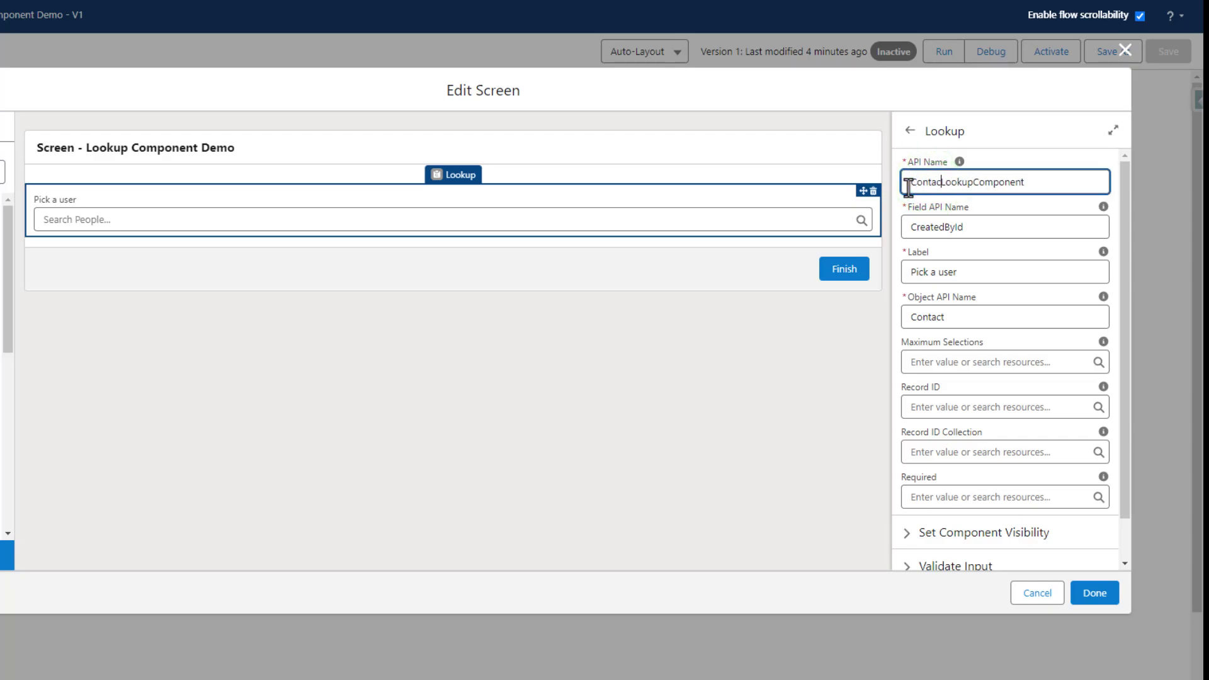
type("t")
Point the lookup to contacts with Field API Name ContactId and Object API Name CampaignMember
left_click(1007, 228)
double_click(1011, 226)
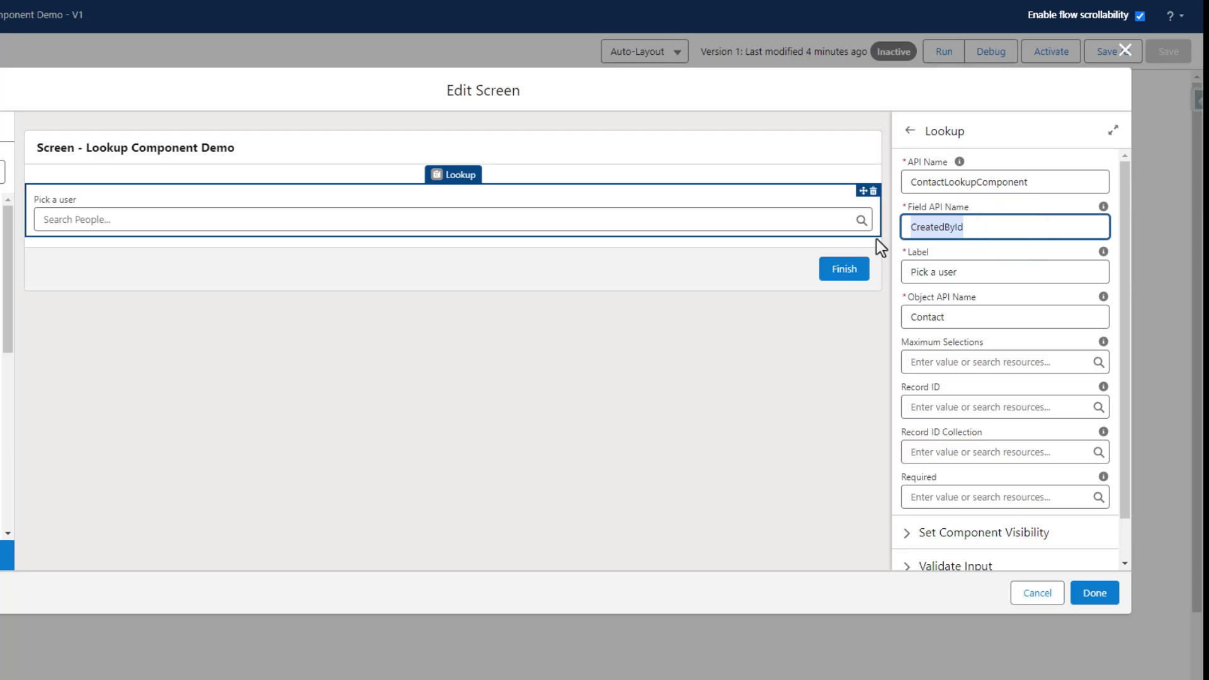
type("ContactId")
double_click(933, 322)
key("BackSpace")
type("CampaignMember")
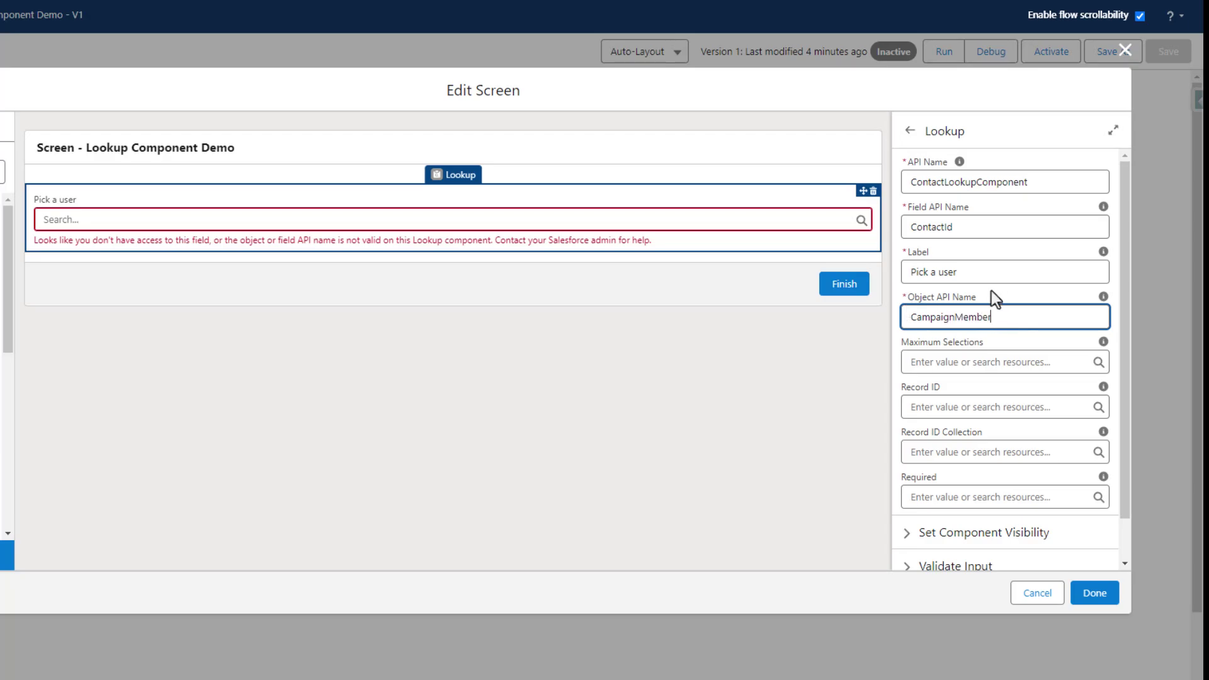
left_click(992, 296)
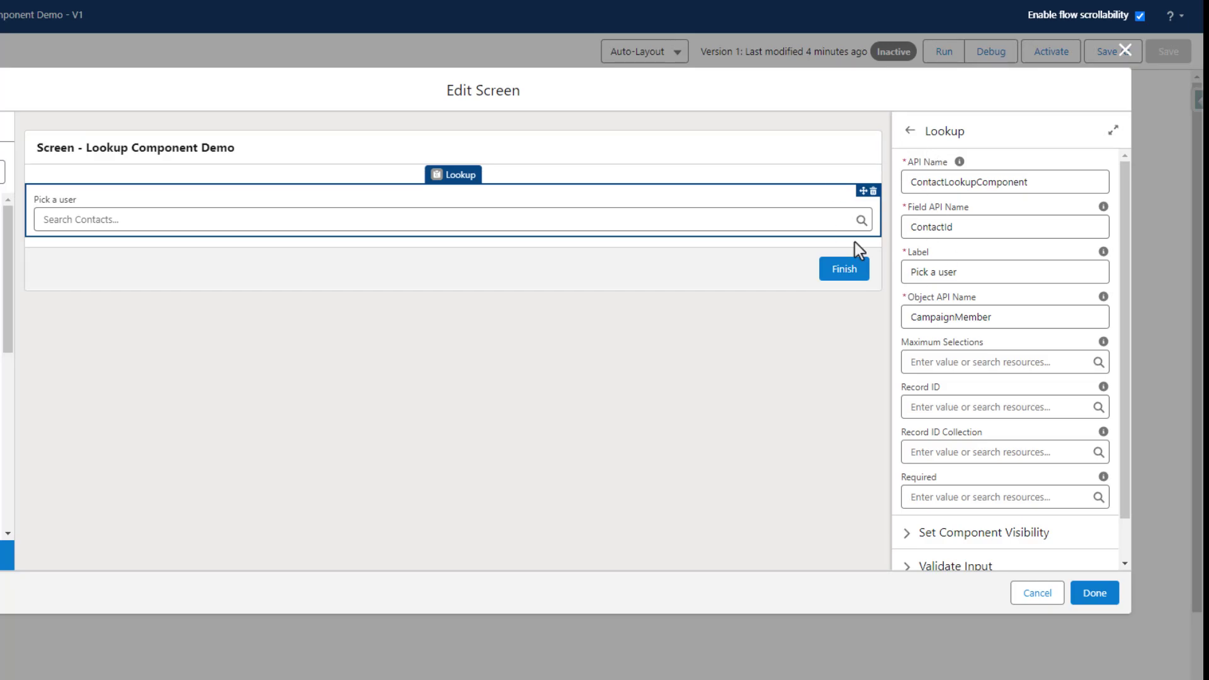
Change the lookup's label to "Pick a Contact"
left_click(991, 265)
double_click(980, 270)
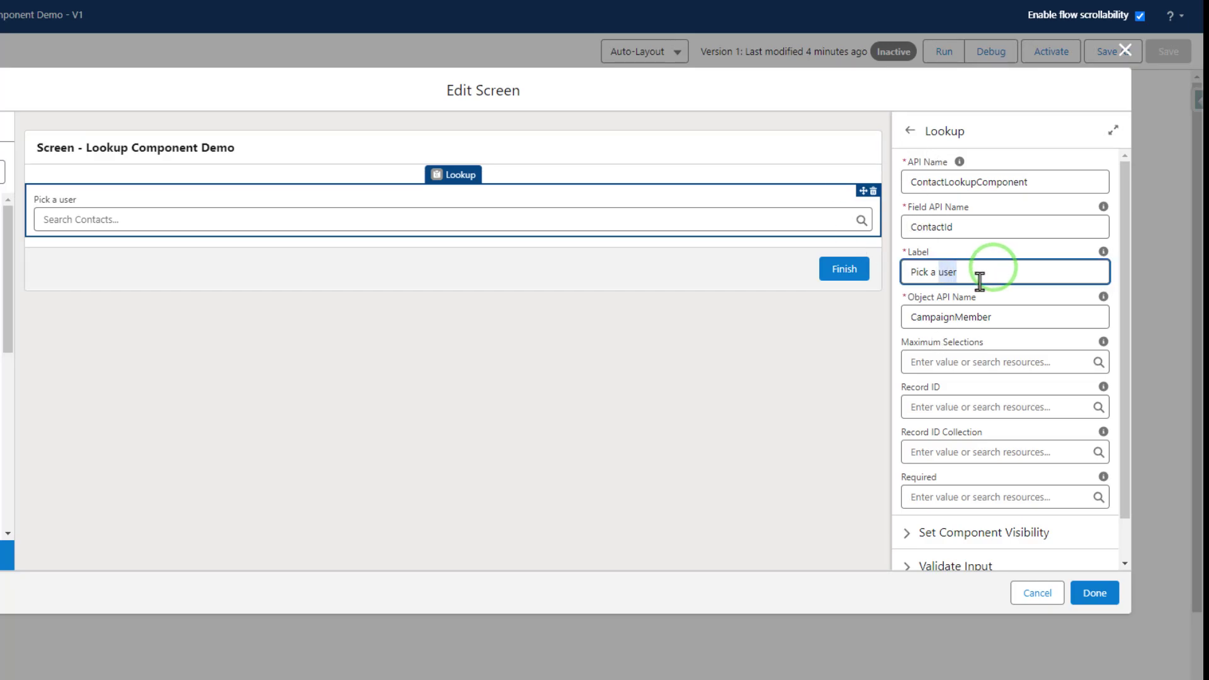
type("Contact")
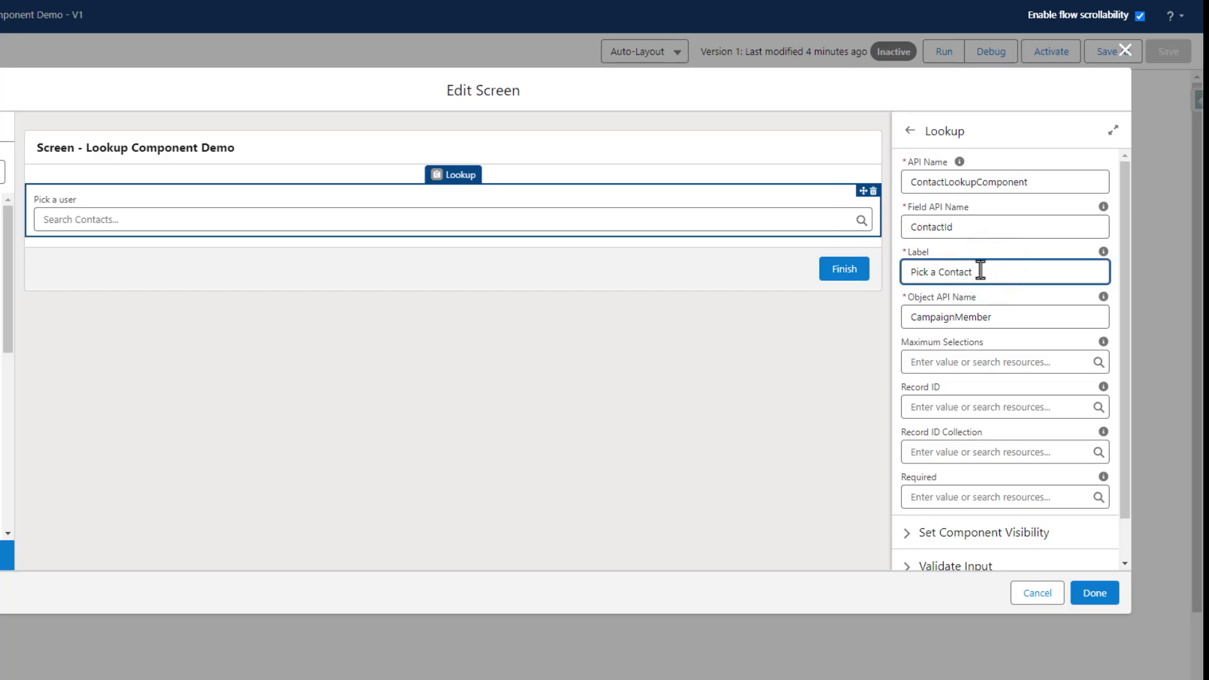
left_click(973, 250)
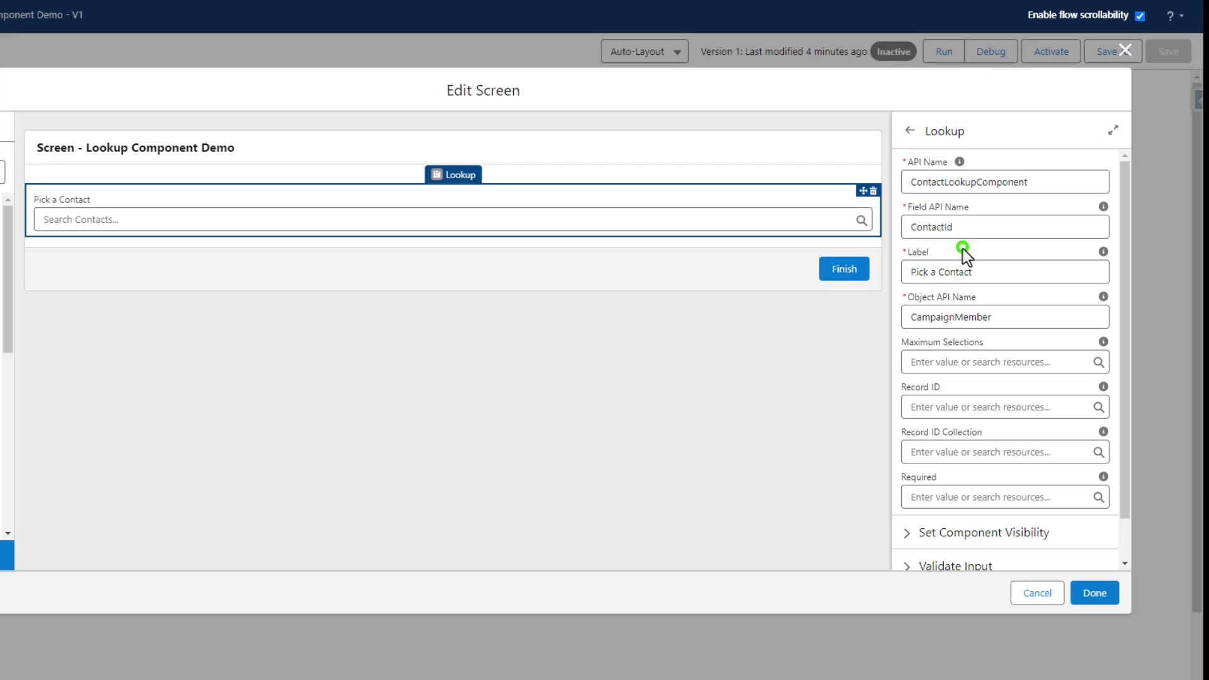
Accept the contact lookup's settings on the screen element and save the flow
left_click(1095, 597)
left_click(1175, 51)
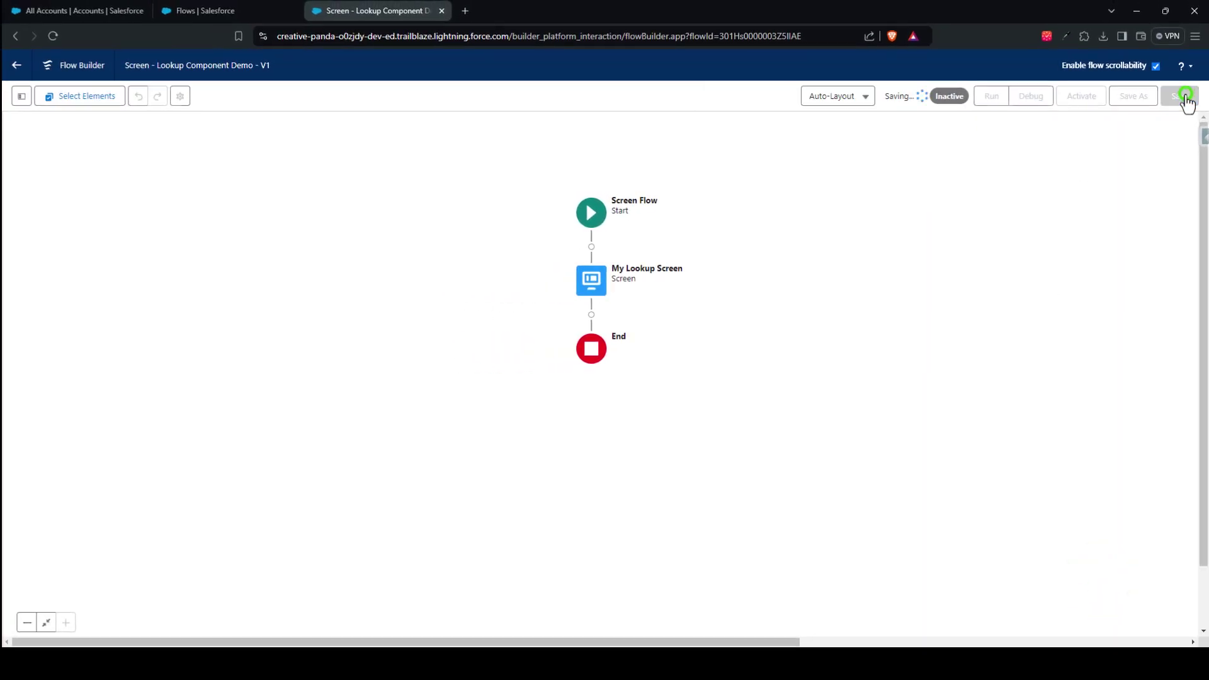
Reopen My Lookup Screen to check the contact lookup, and return to the flow canvas
double_click(592, 283)
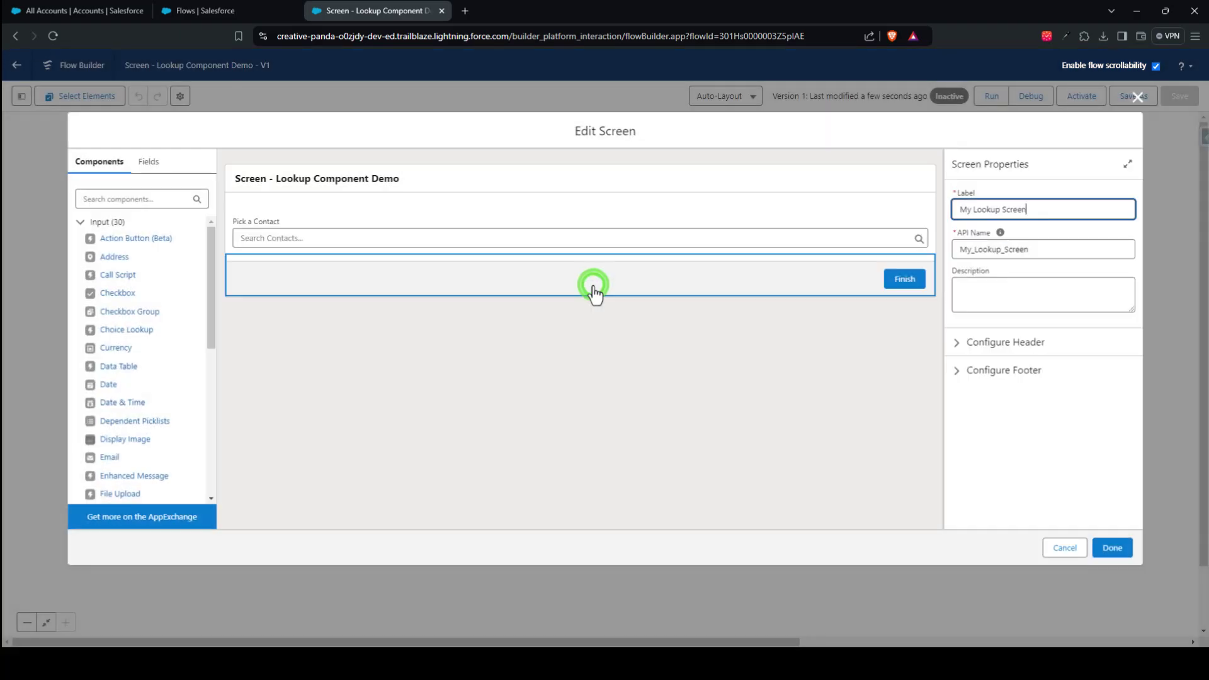
left_click(241, 242)
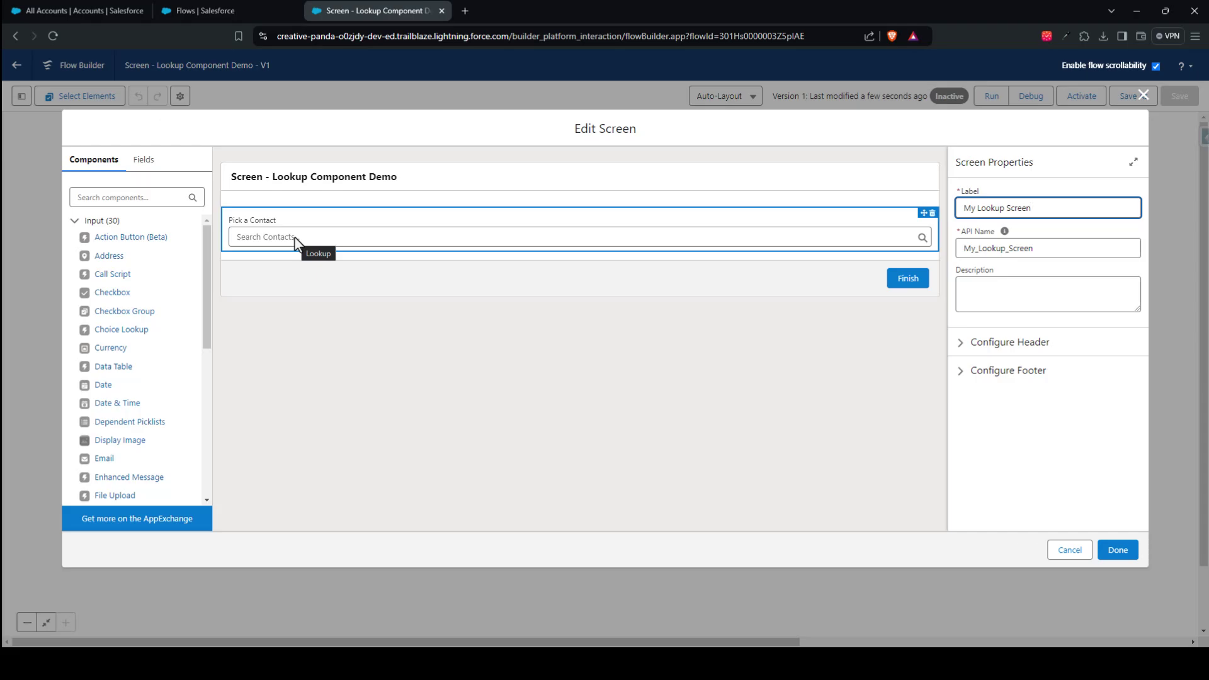
left_click(1118, 550)
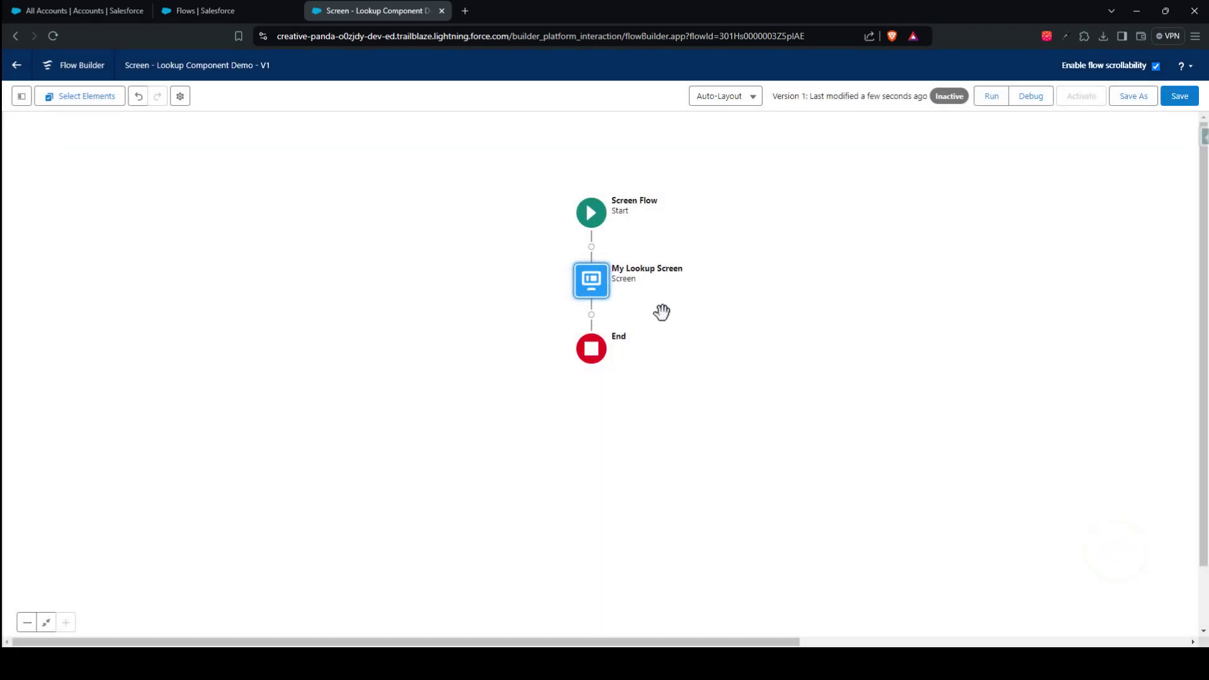
Add an Update Records element after My Lookup Screen and label it "Update Contact Name"
left_click(591, 315)
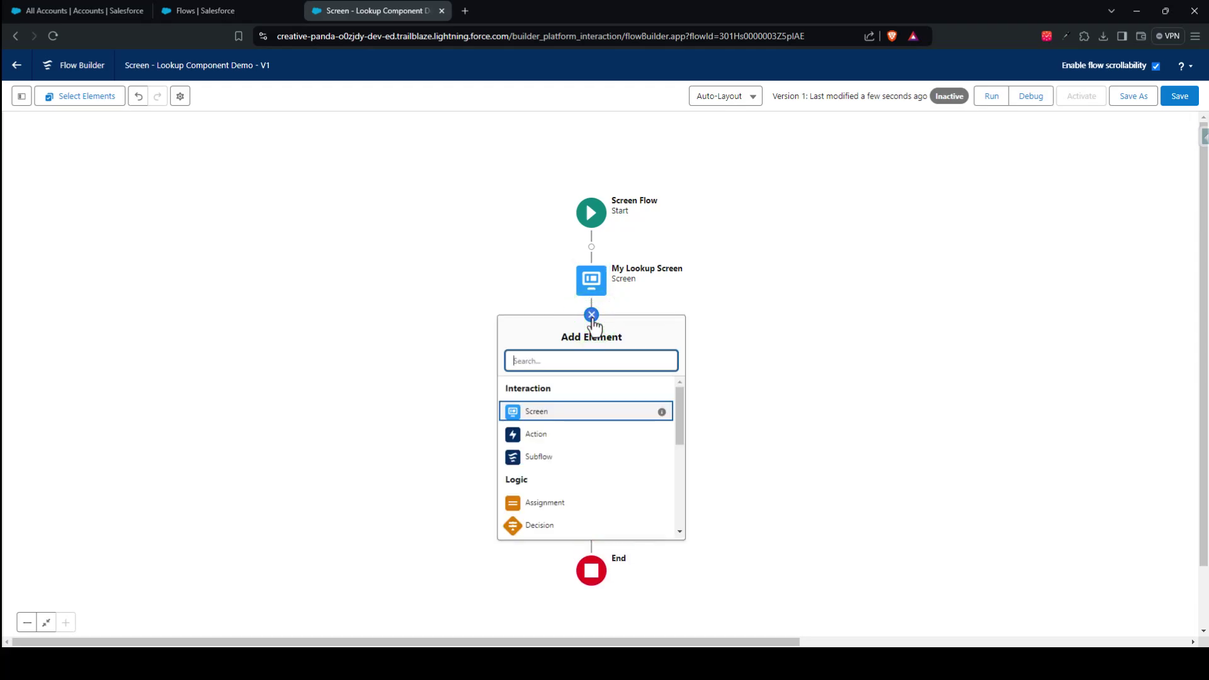
type("update")
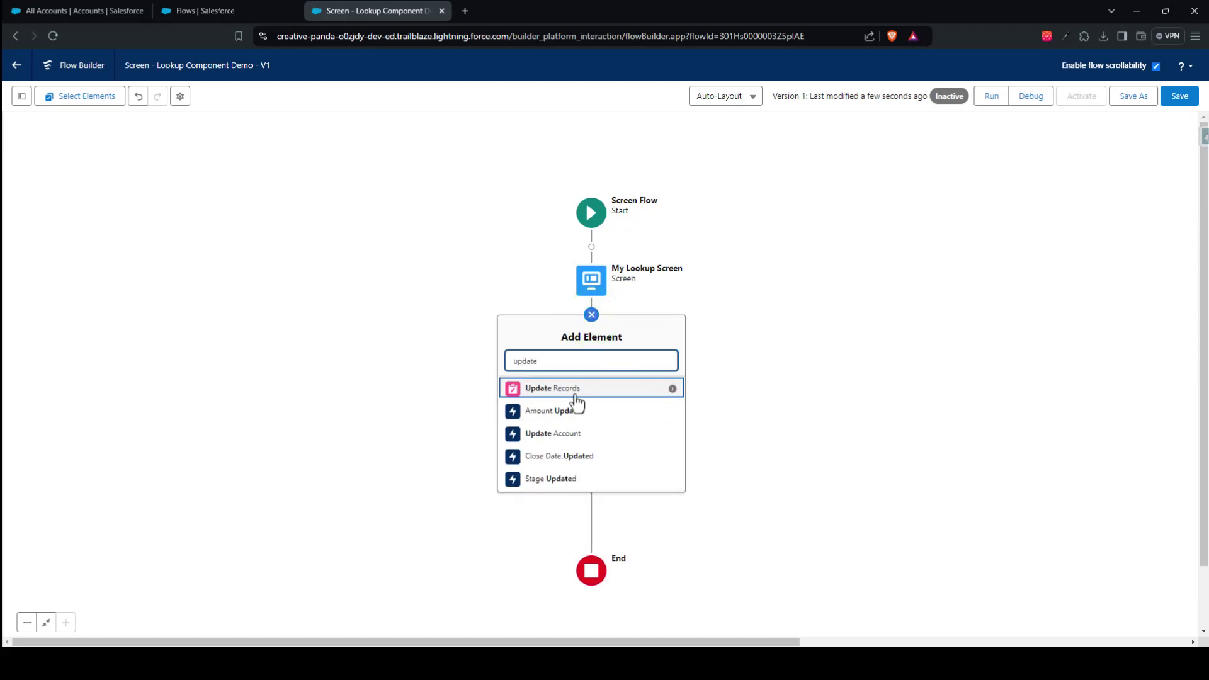
left_click(548, 388)
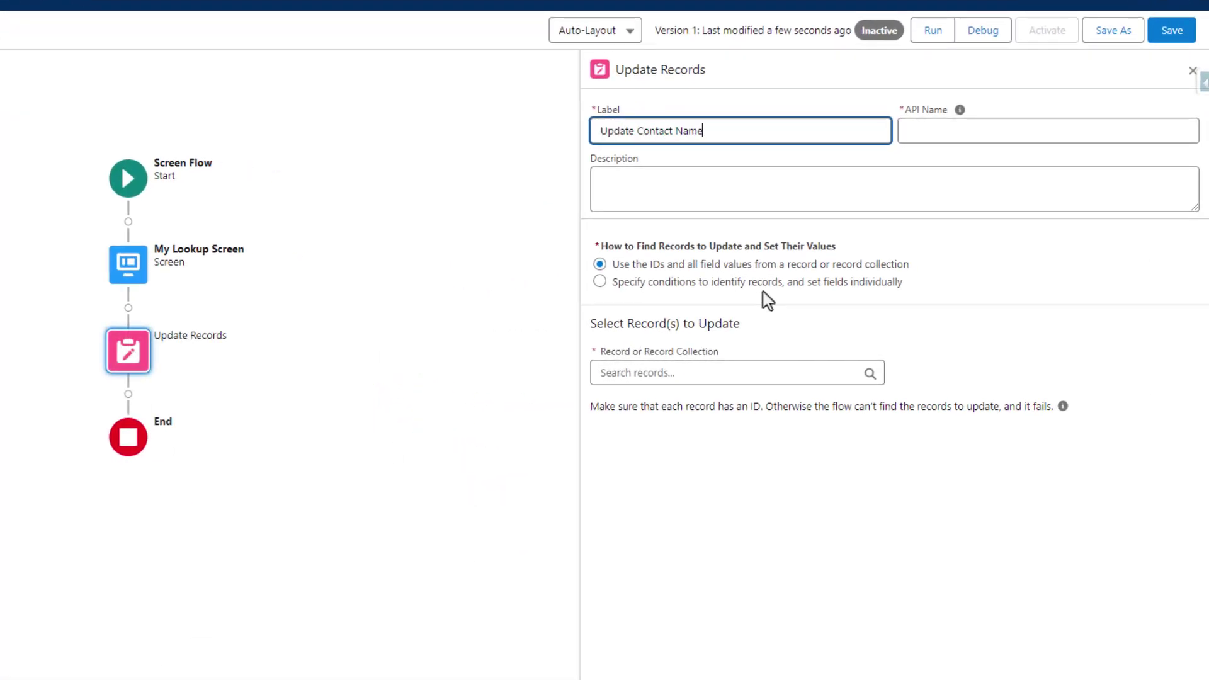
key("Tab")
left_click(1062, 314)
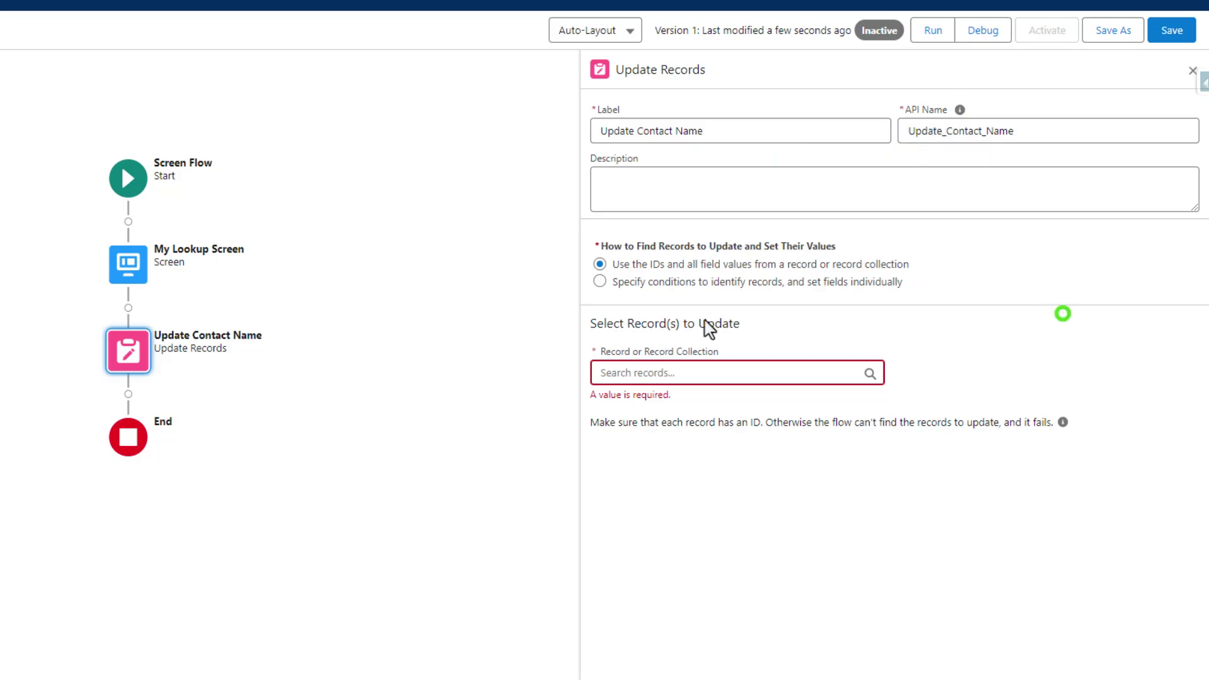
Have the update element find records by specified conditions with individually set fields, and choose Contact as its object
left_click(599, 283)
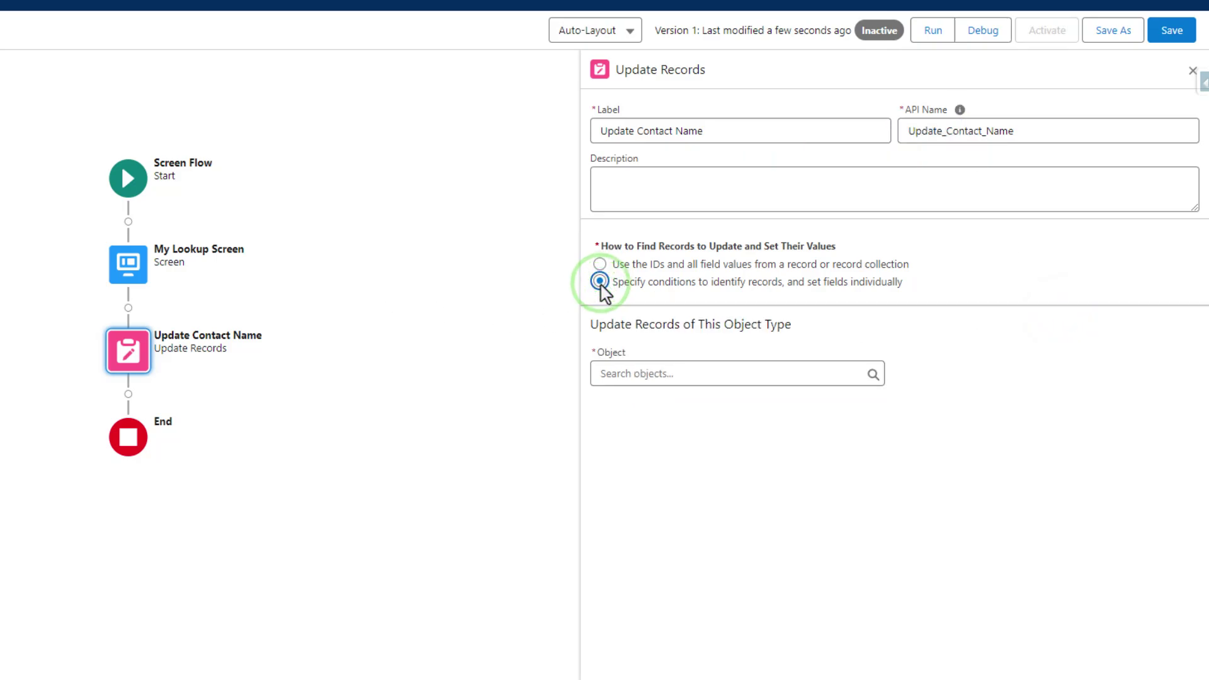
left_click(649, 375)
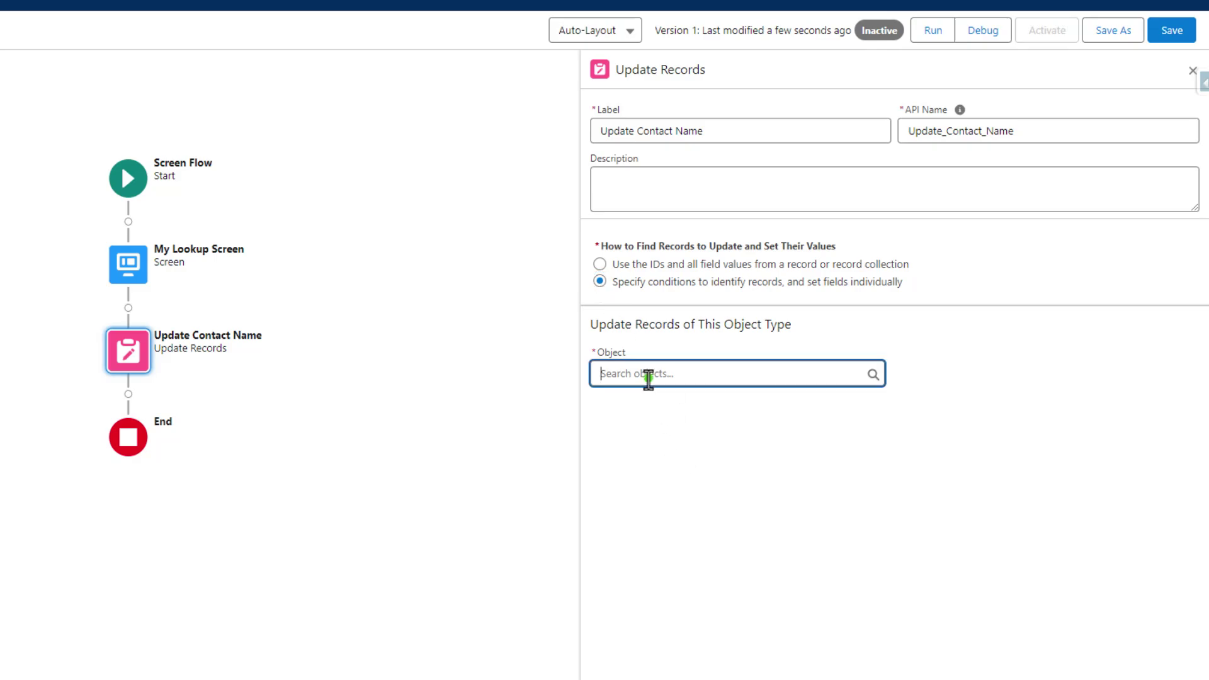
type("contact")
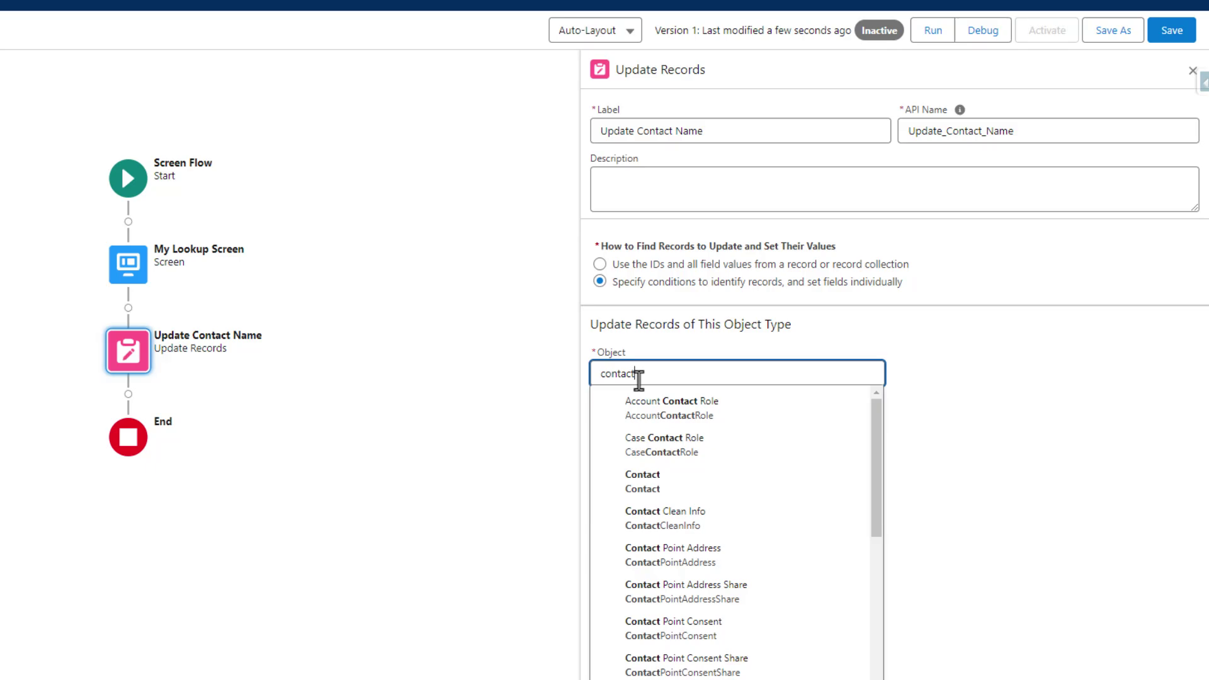
left_click(675, 492)
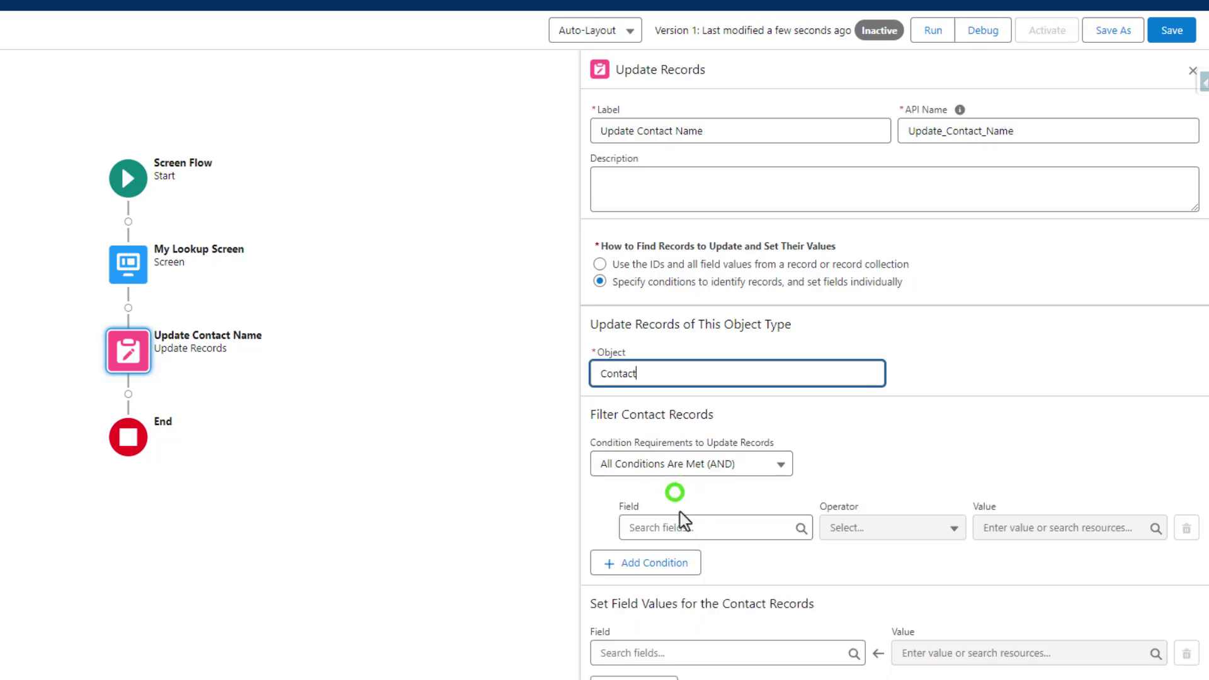
left_click(980, 407)
scroll(696, 599, "down", 2)
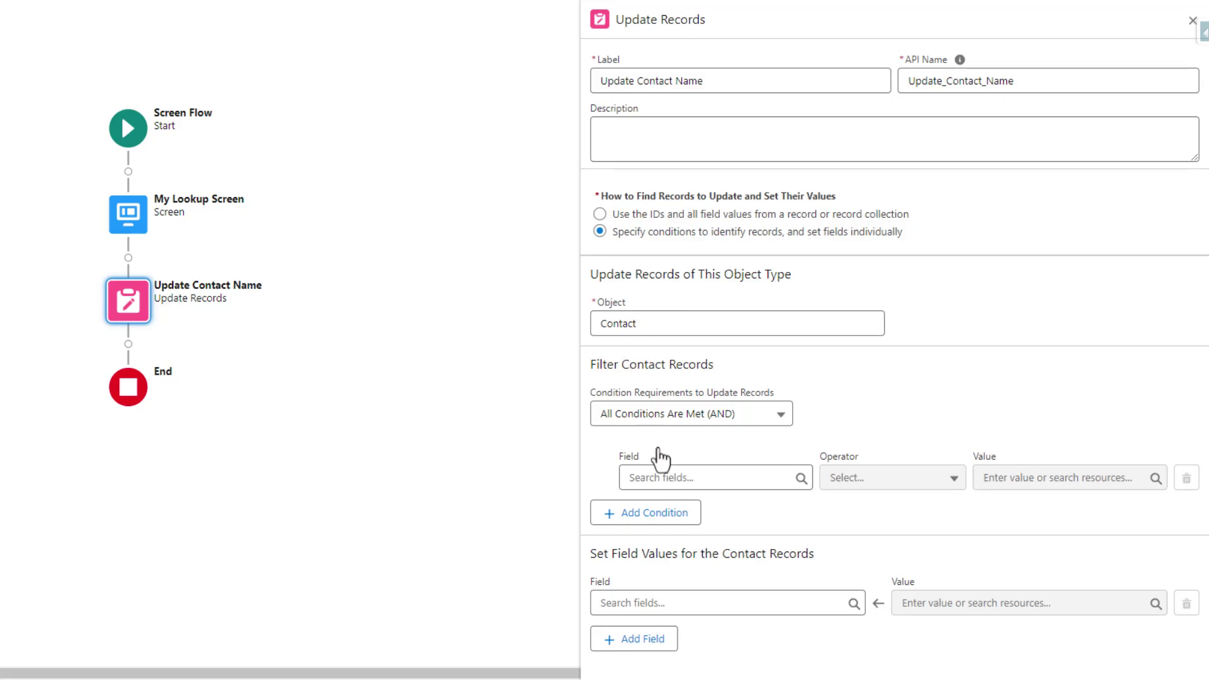
Add the filter condition that the contact's Id Equals the recordId output of ContactLookupComponent
left_click(672, 480)
type("id")
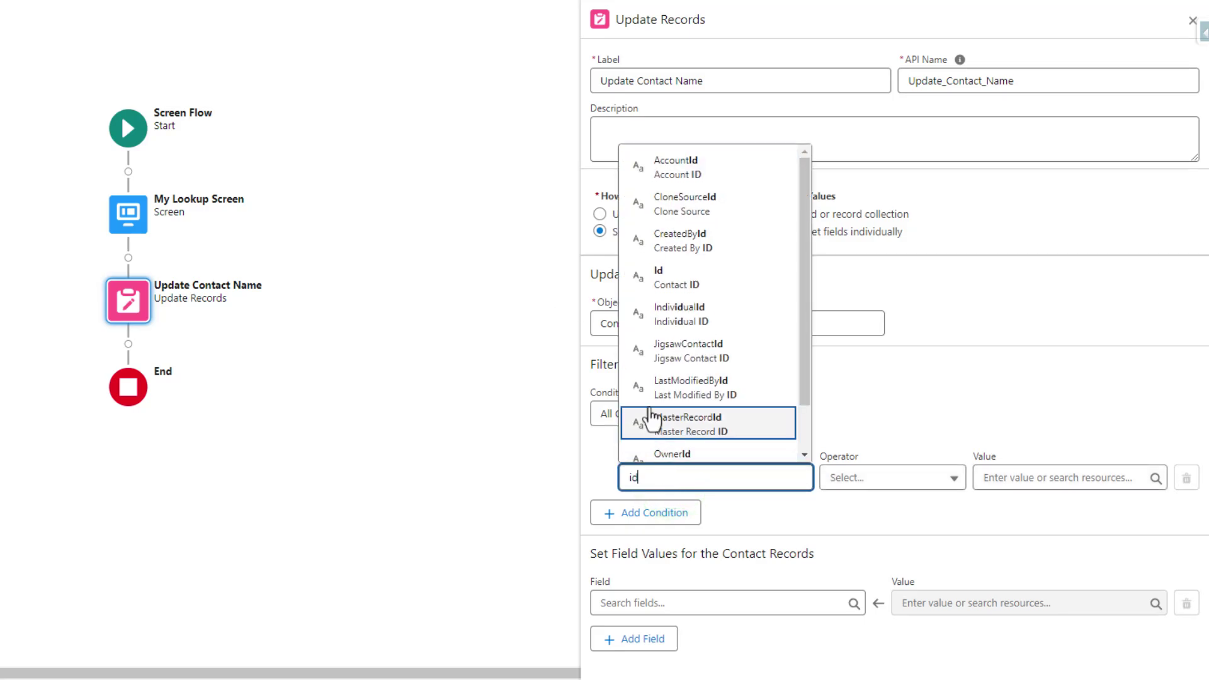
left_click(649, 283)
left_click(918, 388)
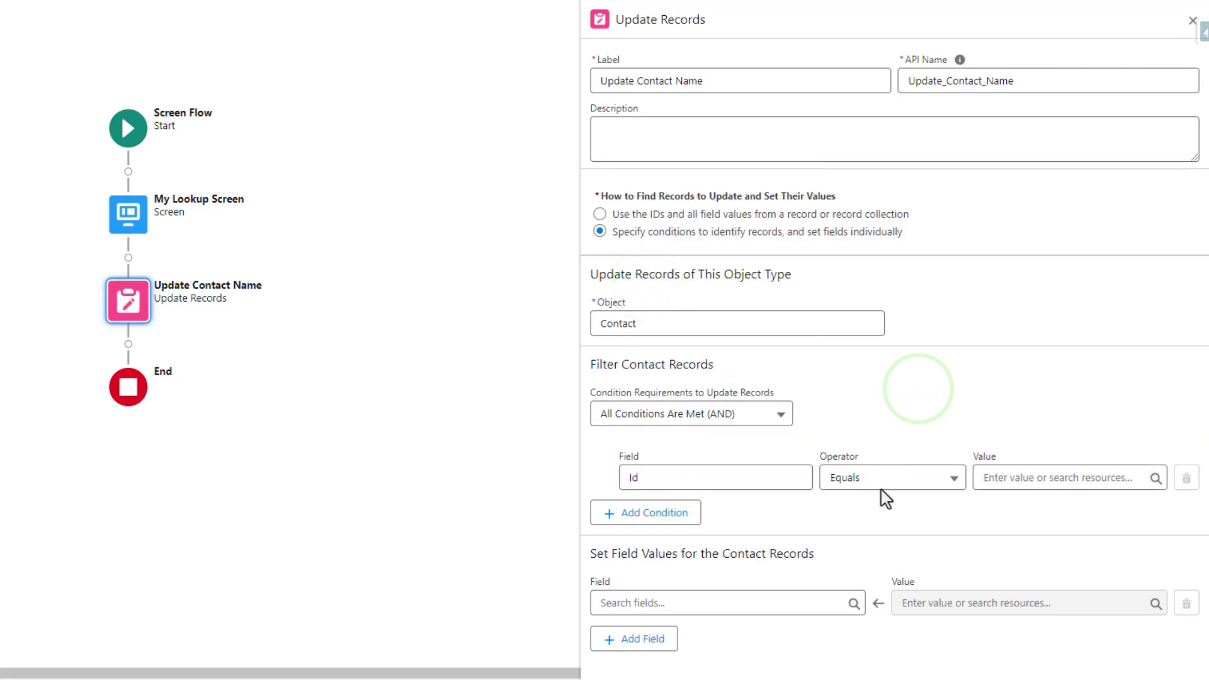
left_click(1056, 480)
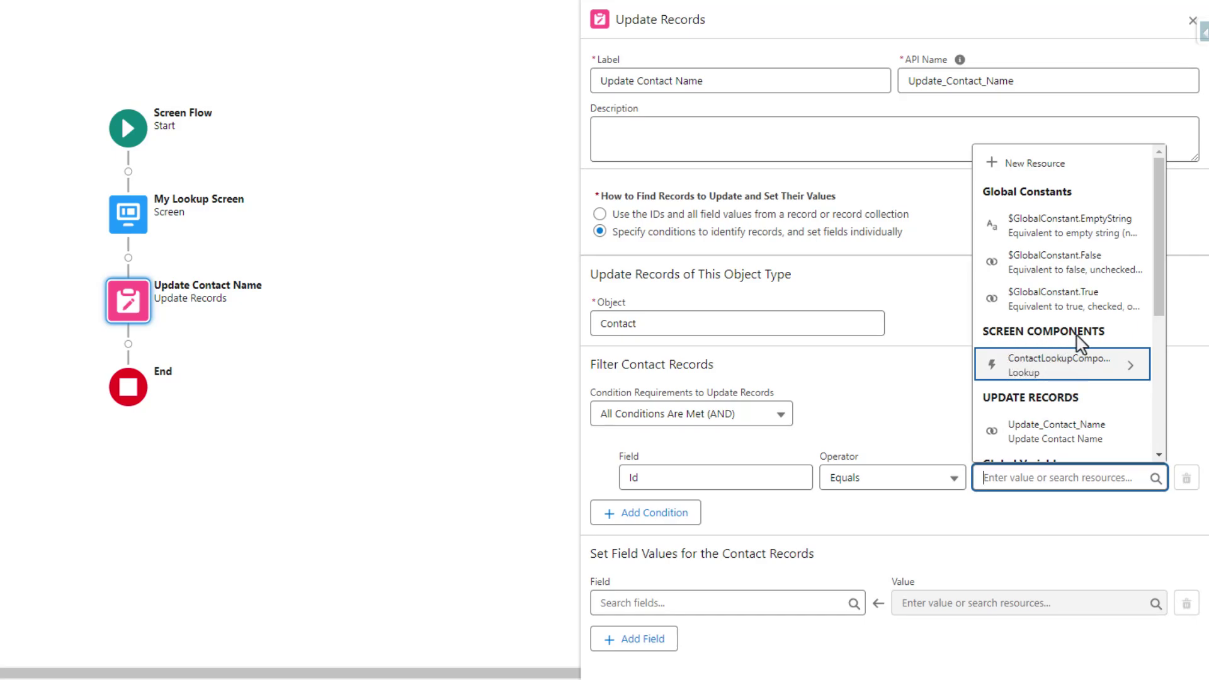
left_click(1093, 365)
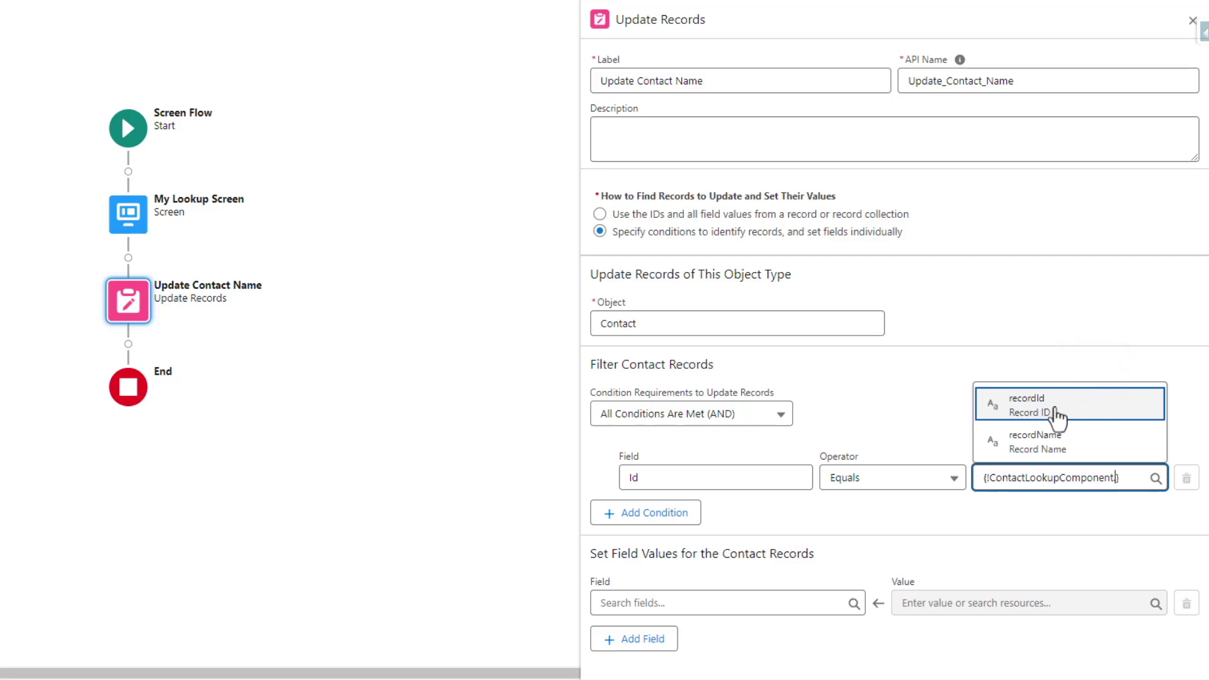
left_click(1088, 423)
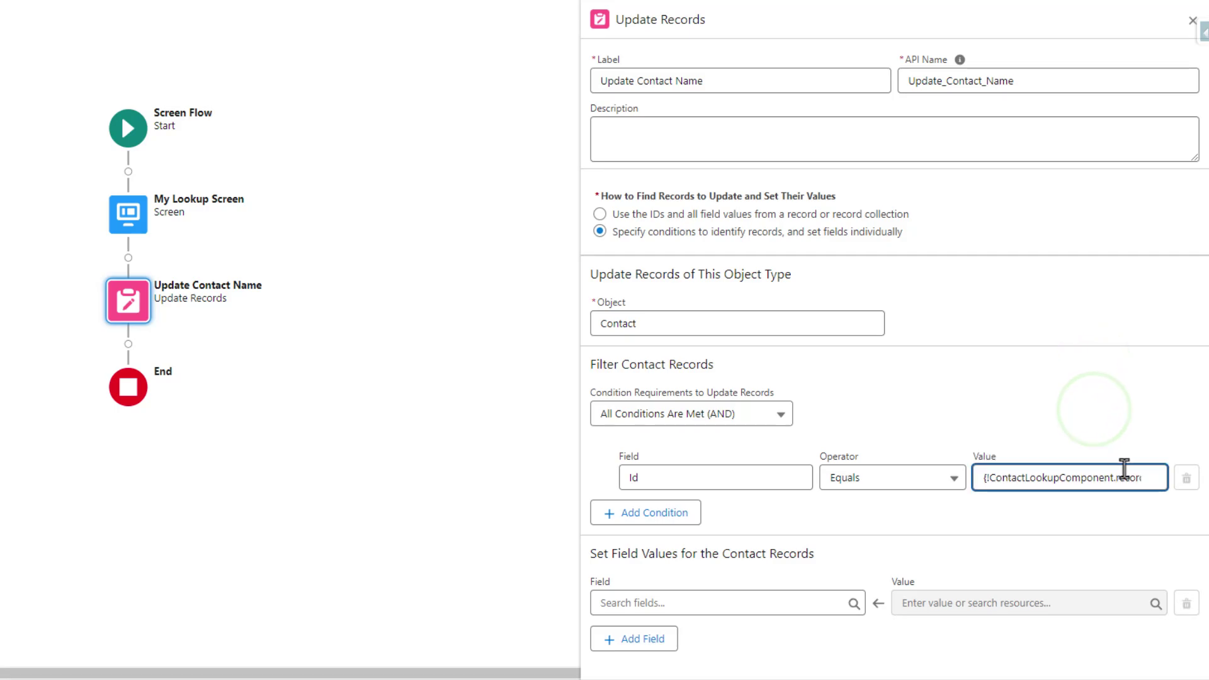
left_click(1073, 370)
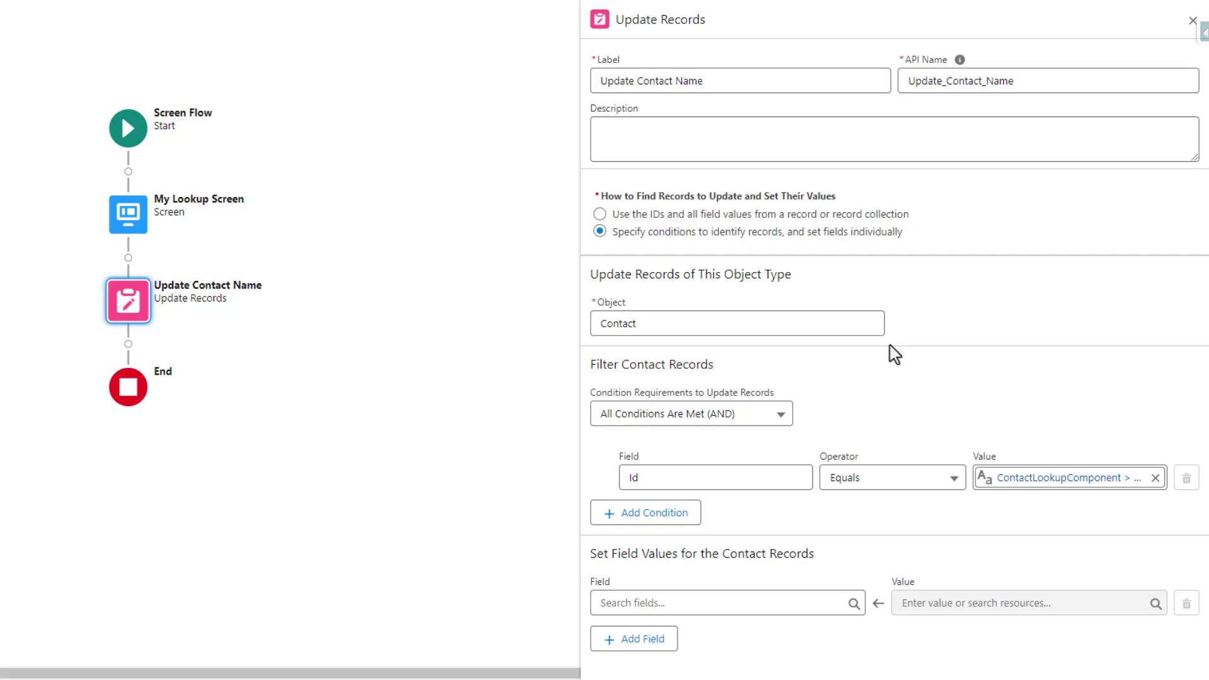
Add a second field assignment row and choose FirstName and LastName as the contact fields to update
left_click(662, 639)
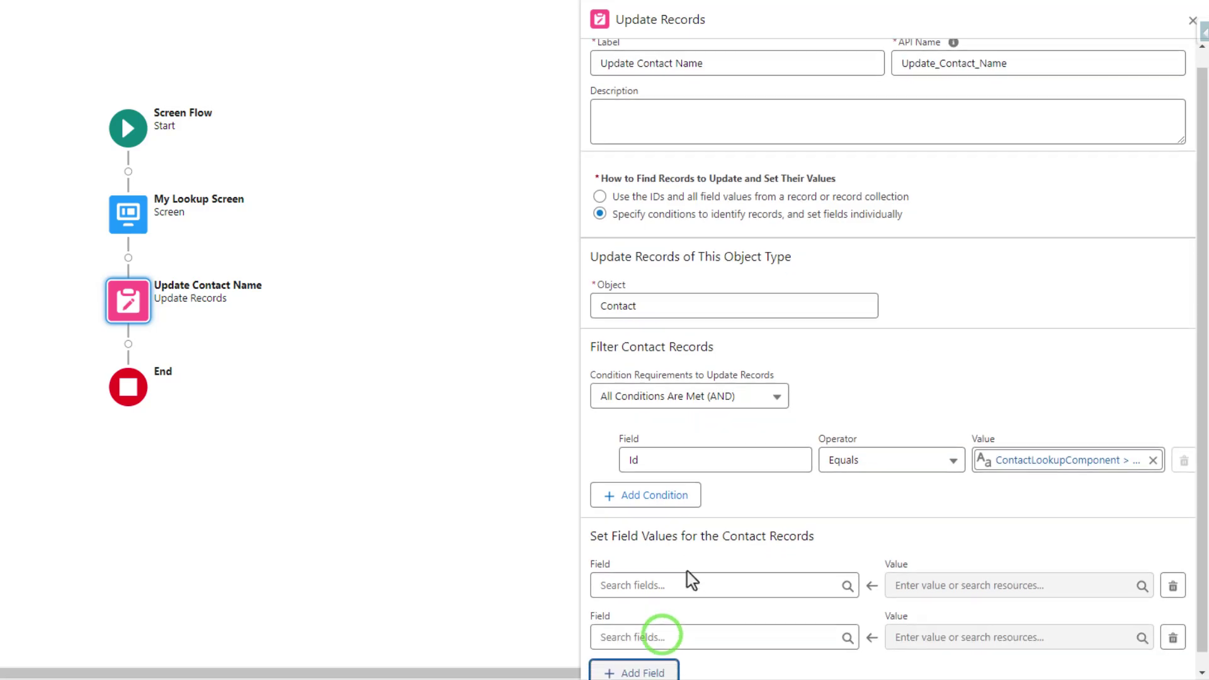
left_click(652, 571)
type("first")
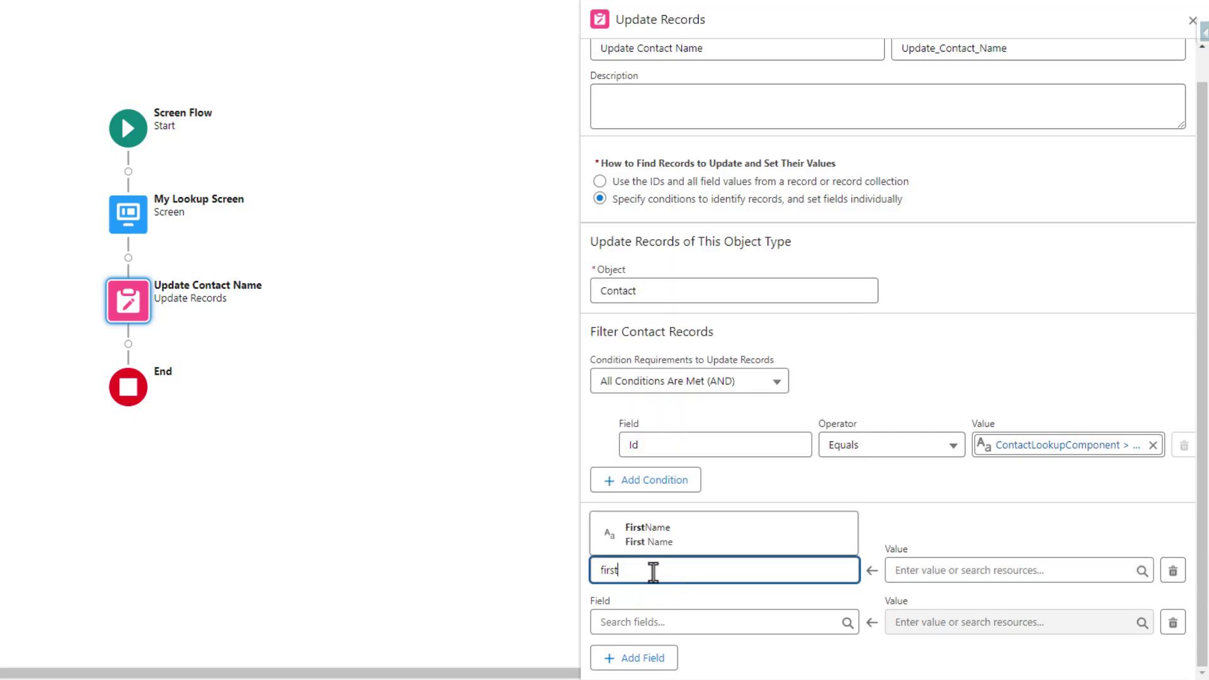
left_click(626, 536)
left_click(617, 622)
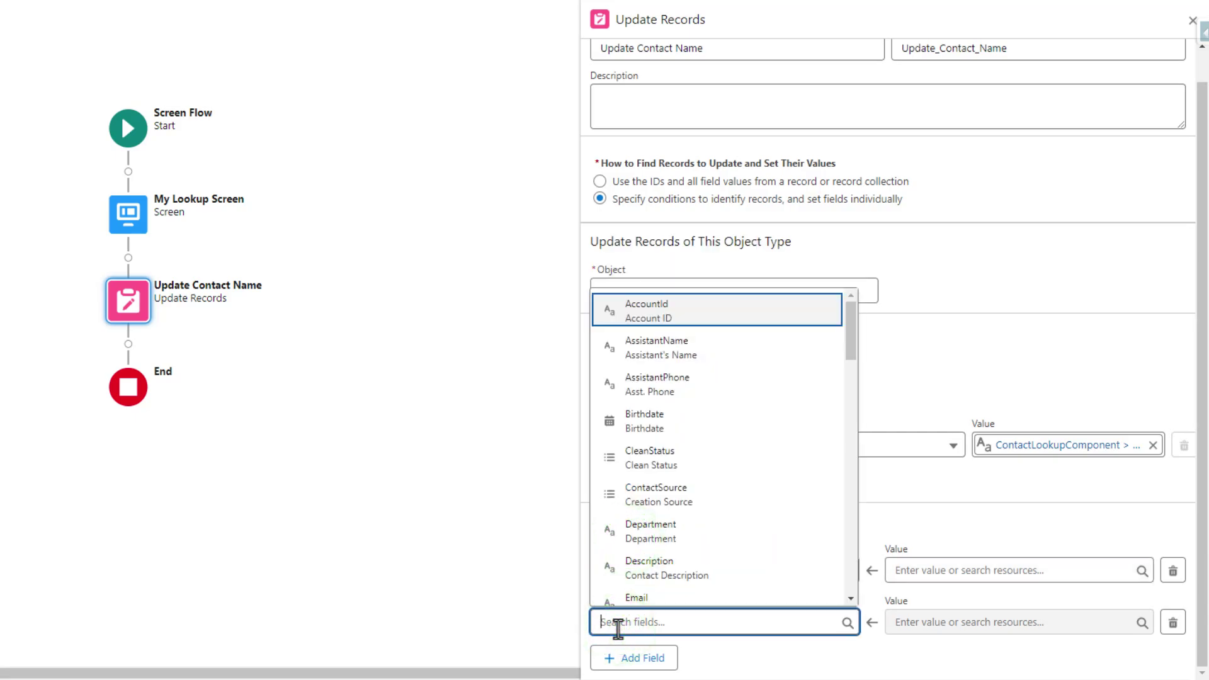
type("last")
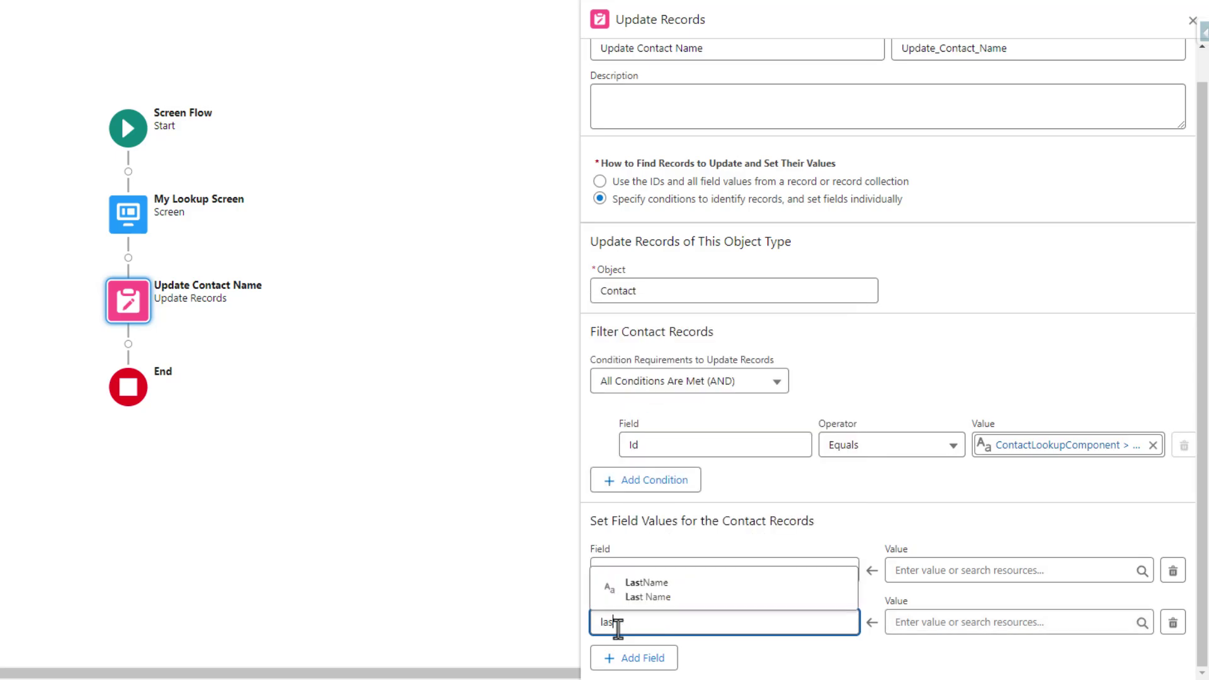
left_click(672, 592)
Enter the contact's new first name and last name as the values for the FirstName and LastName fields
left_click(955, 570)
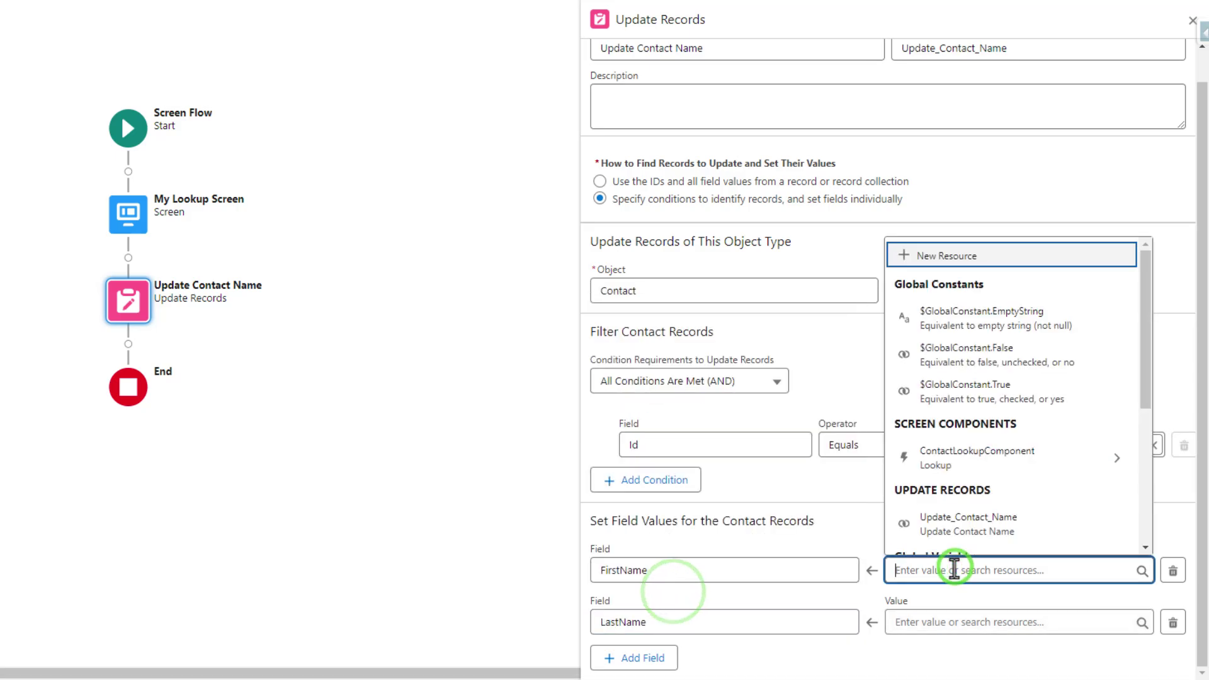
type("Bob")
key("Tab")
left_click(925, 621)
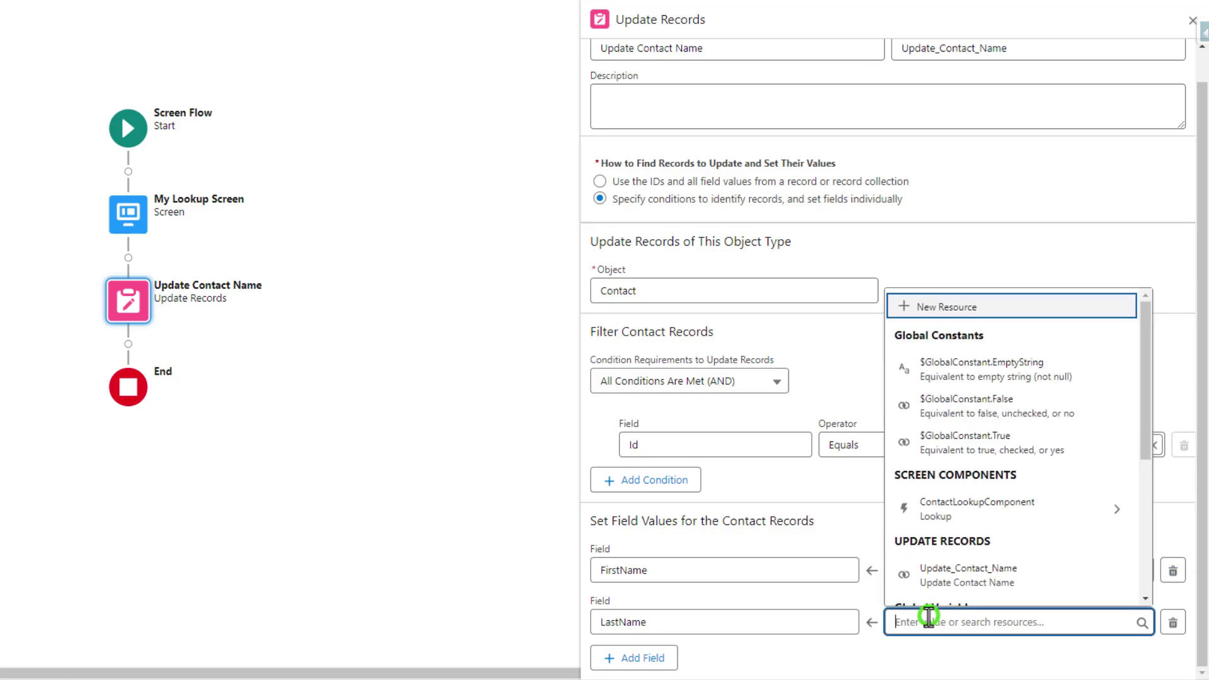
type("Apples")
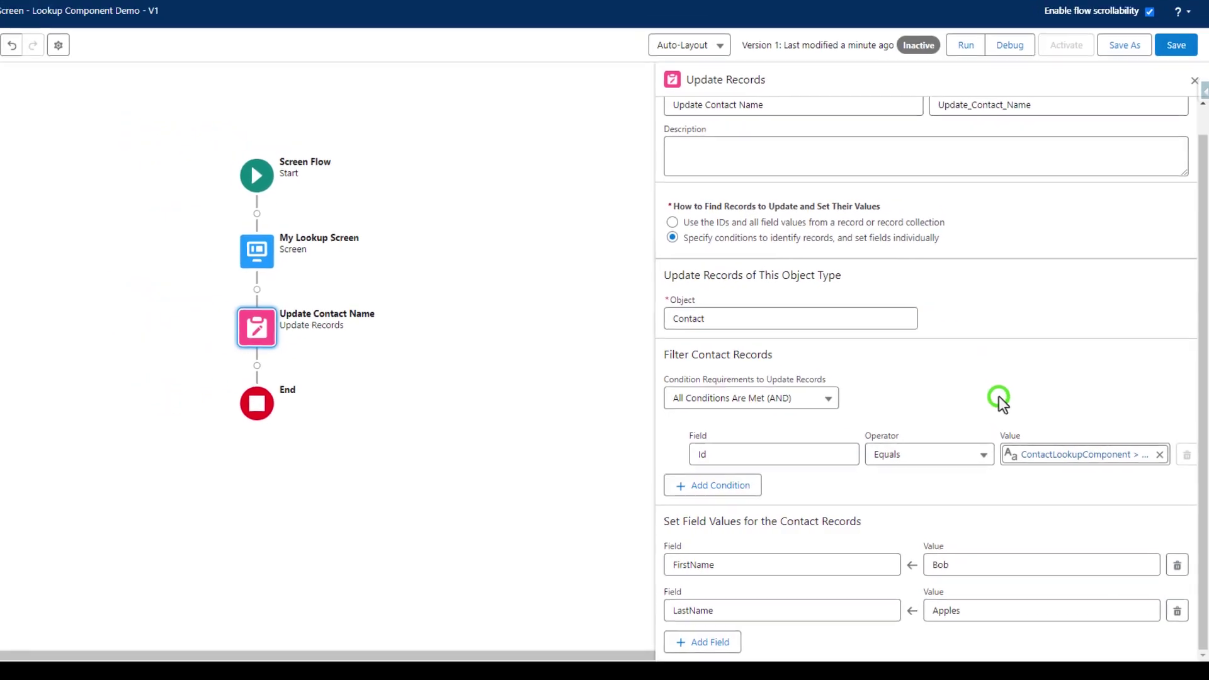
Save the flow with the completed Update Contact Name element and open it for debugging
left_click(1173, 96)
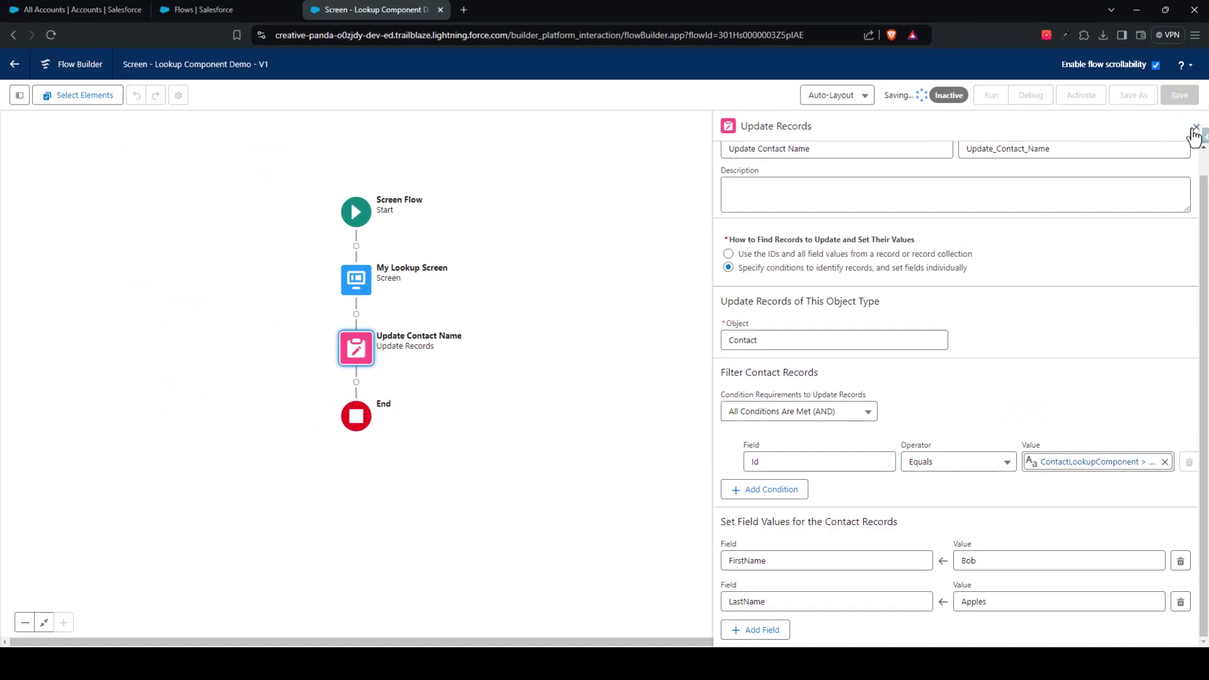
left_click(1194, 128)
left_click_drag(594, 286, 722, 287)
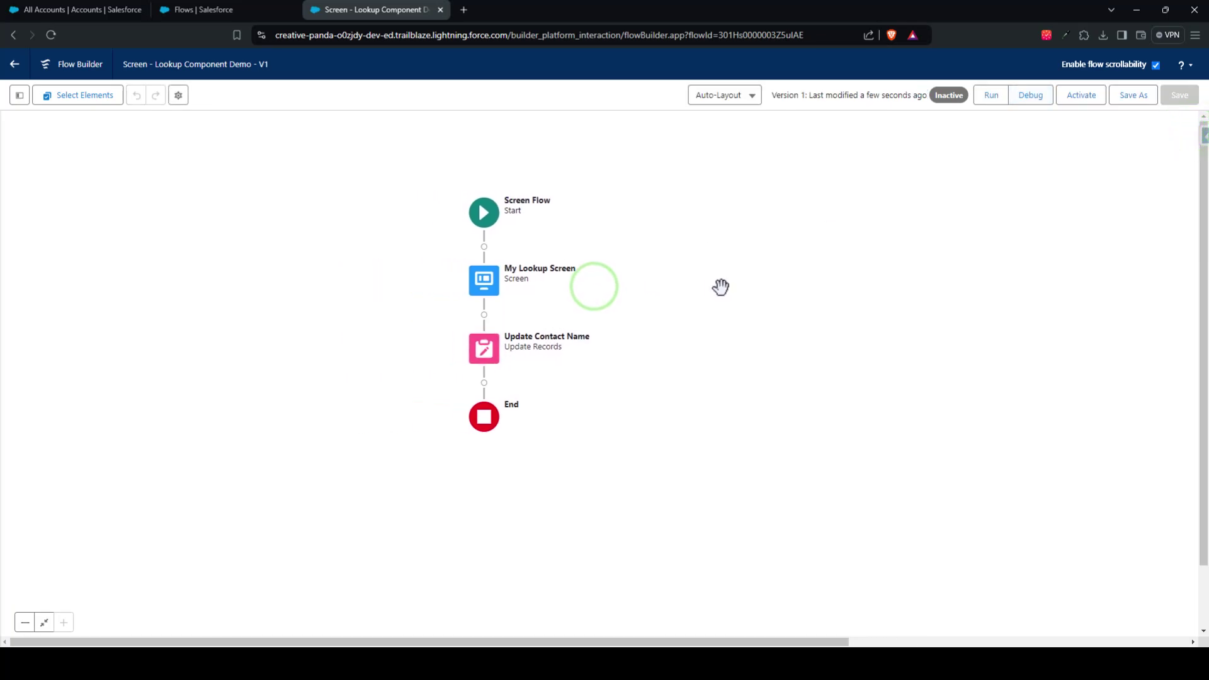
left_click(1028, 99)
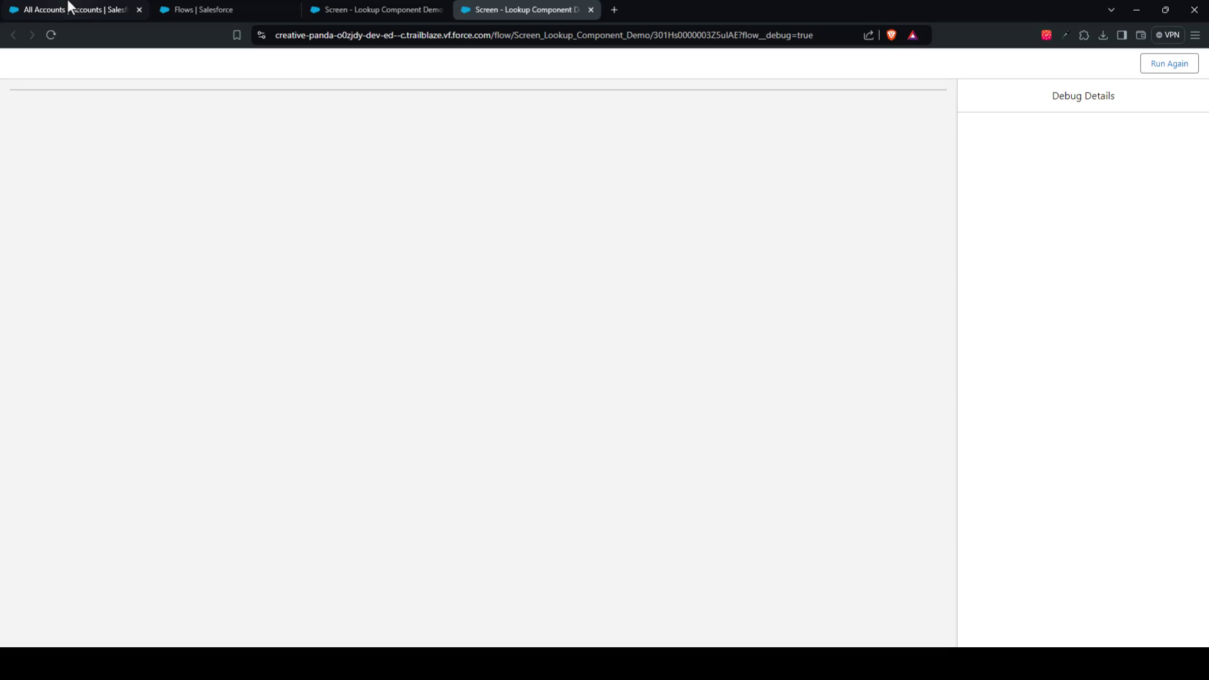
Show the All Contacts list in the Sales app and open the Dickenson plc contact's record in its own browser tab
left_click(69, 7)
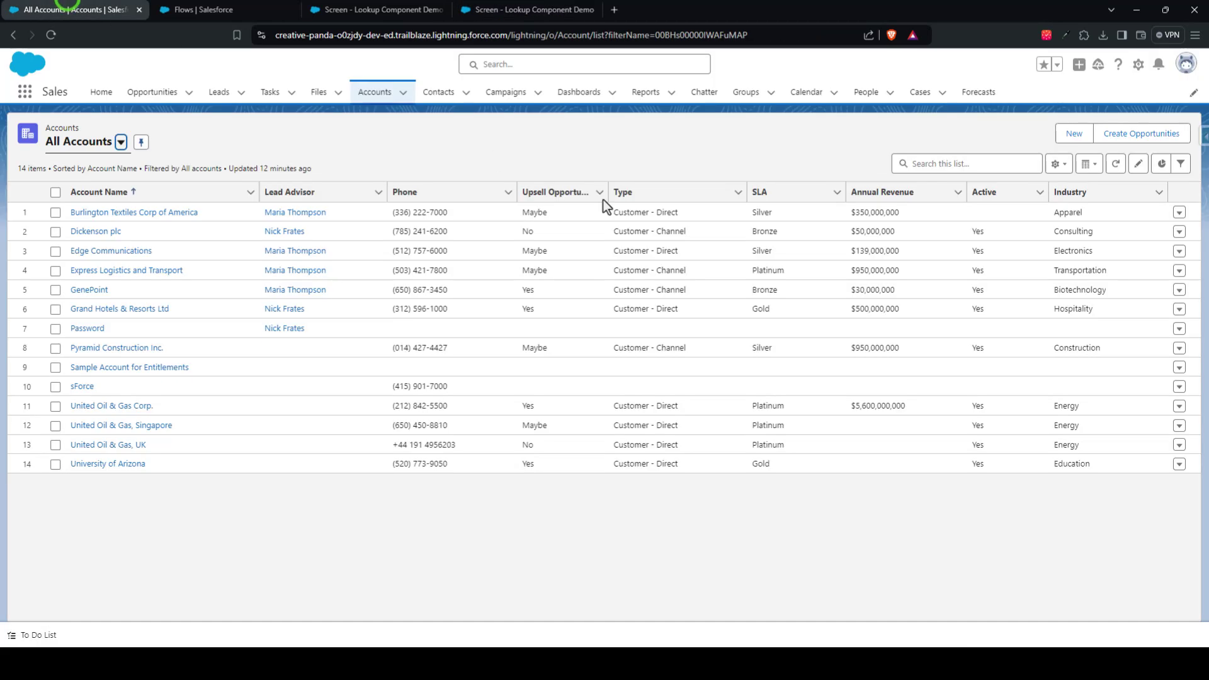
left_click(438, 91)
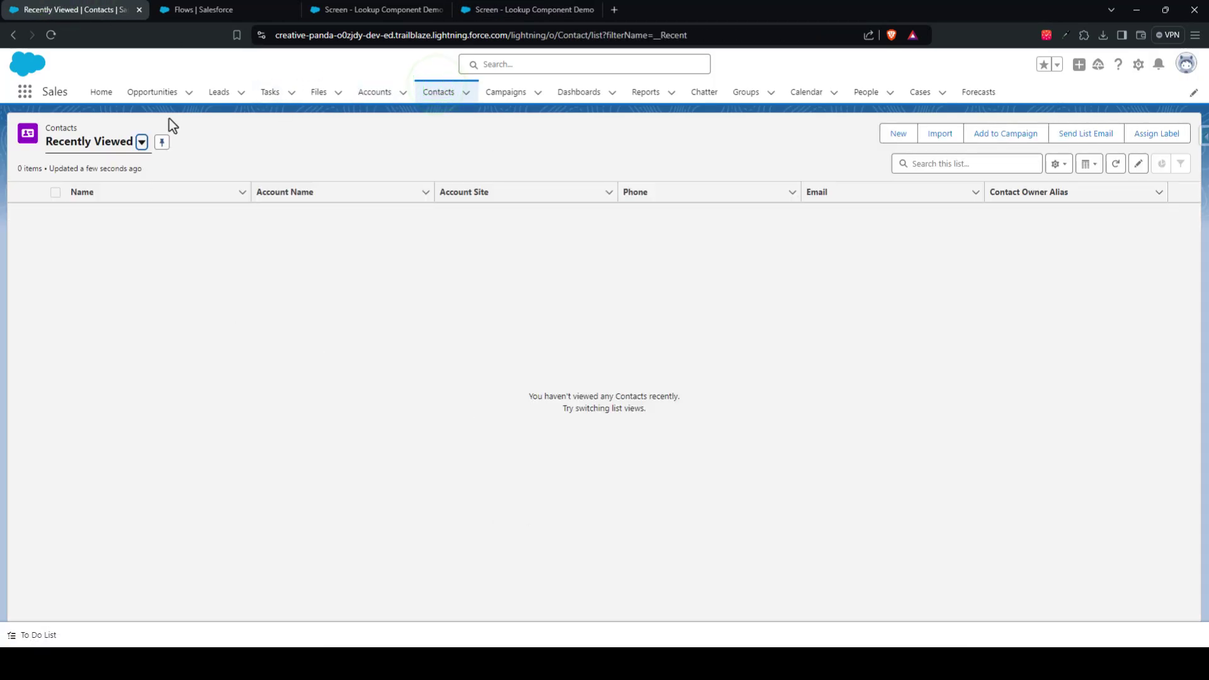
left_click(129, 149)
left_click(90, 183)
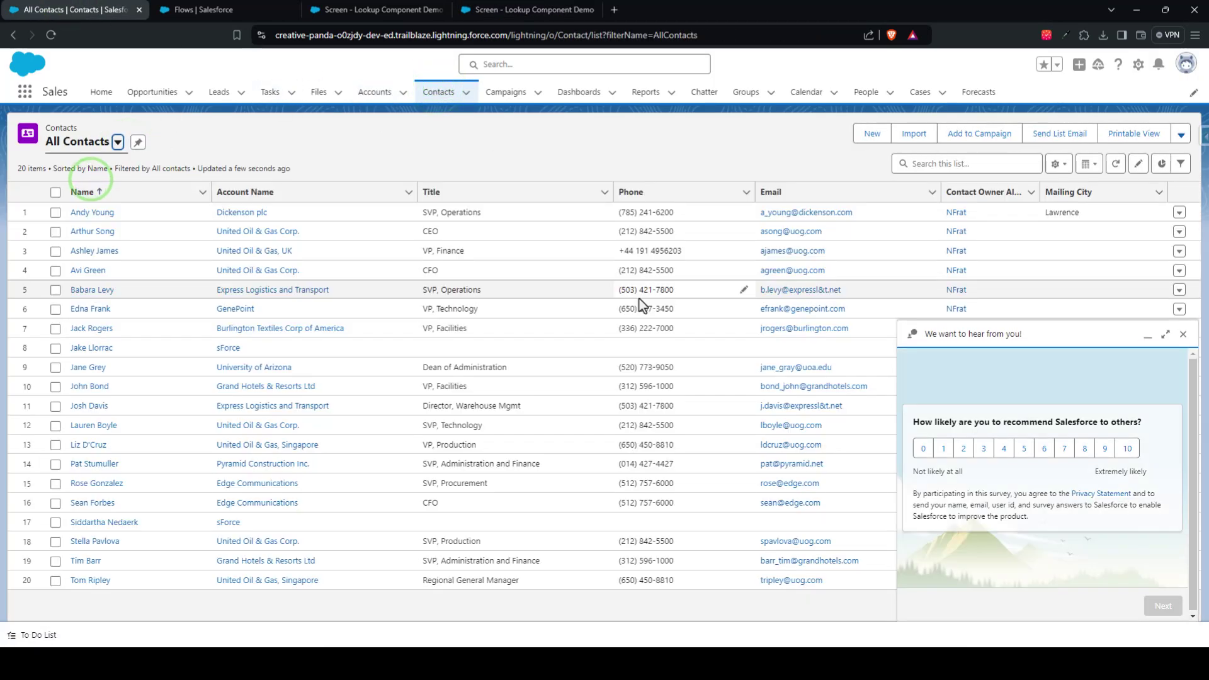
left_click(1184, 334)
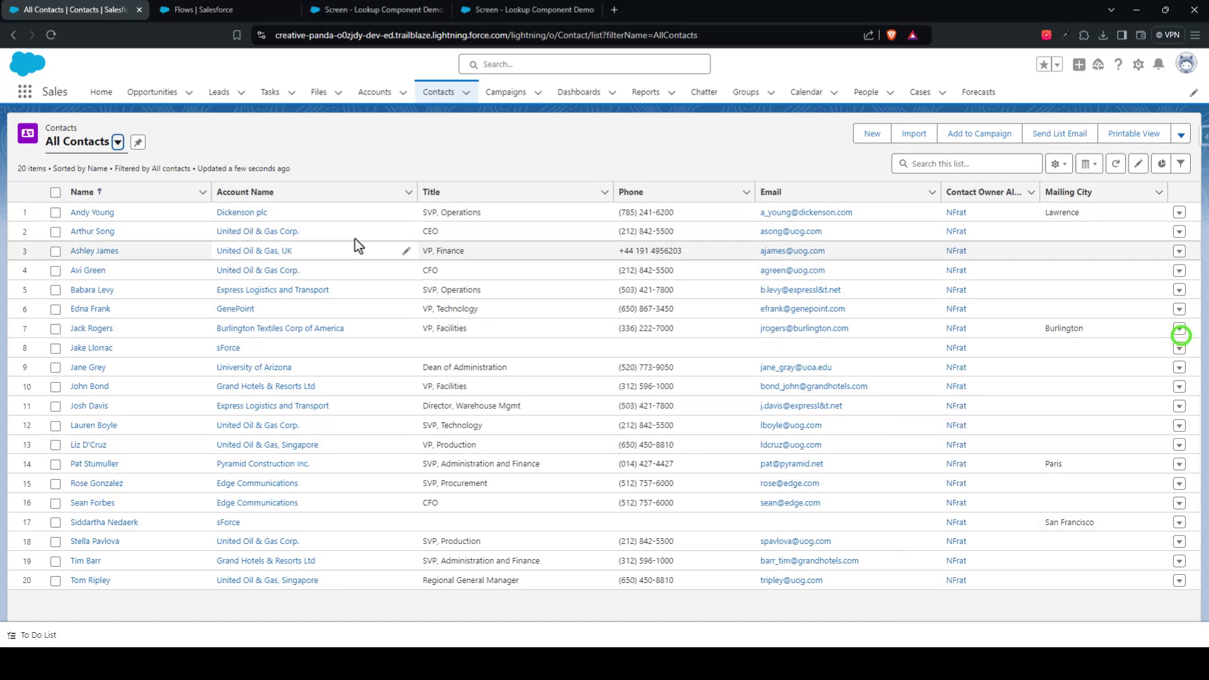
middle_click(88, 213)
key("ctrl+Tab")
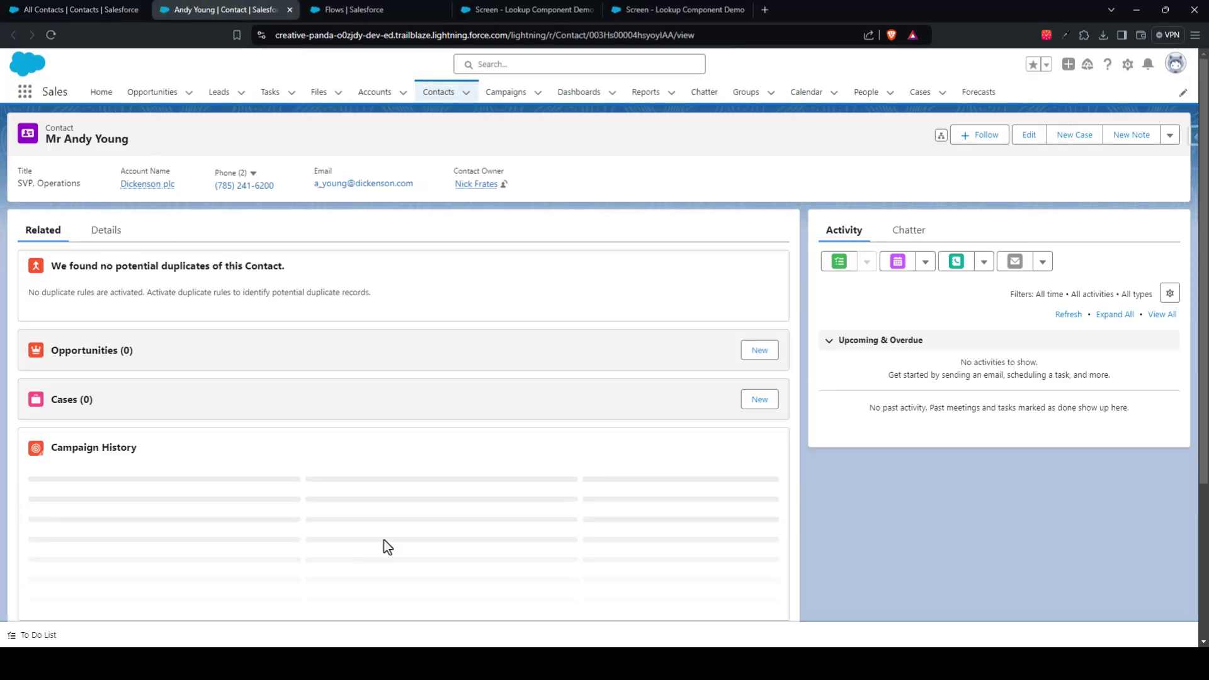
Run the flow in debug mode with the Dickenson plc contact picked in the Pick a Contact lookup, and advance past the screen
left_click(653, 13)
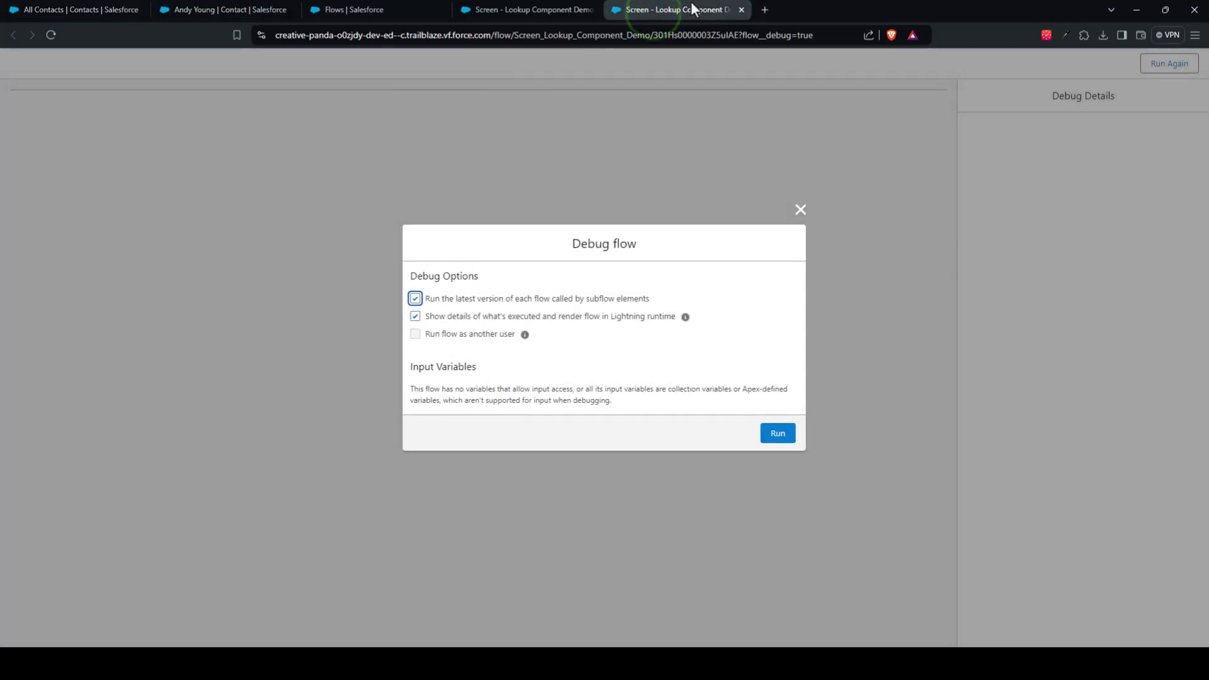
left_click(776, 434)
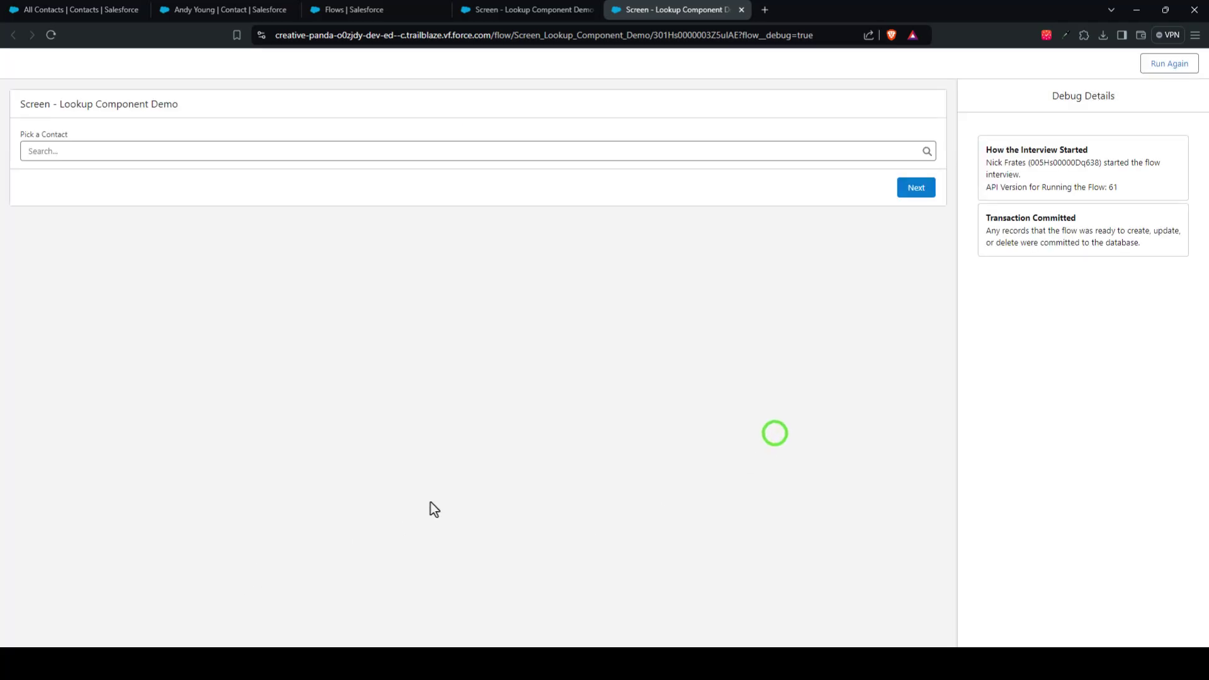
left_click(80, 151)
type("andy younh")
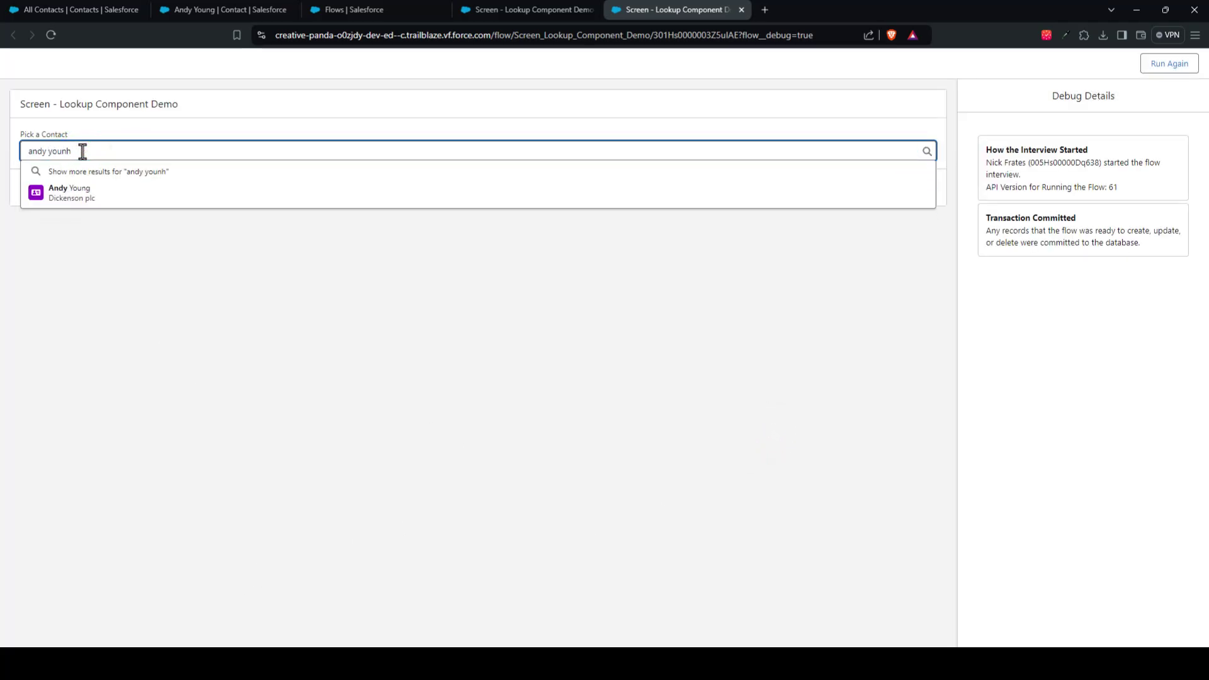
key("BackSpace")
type("g")
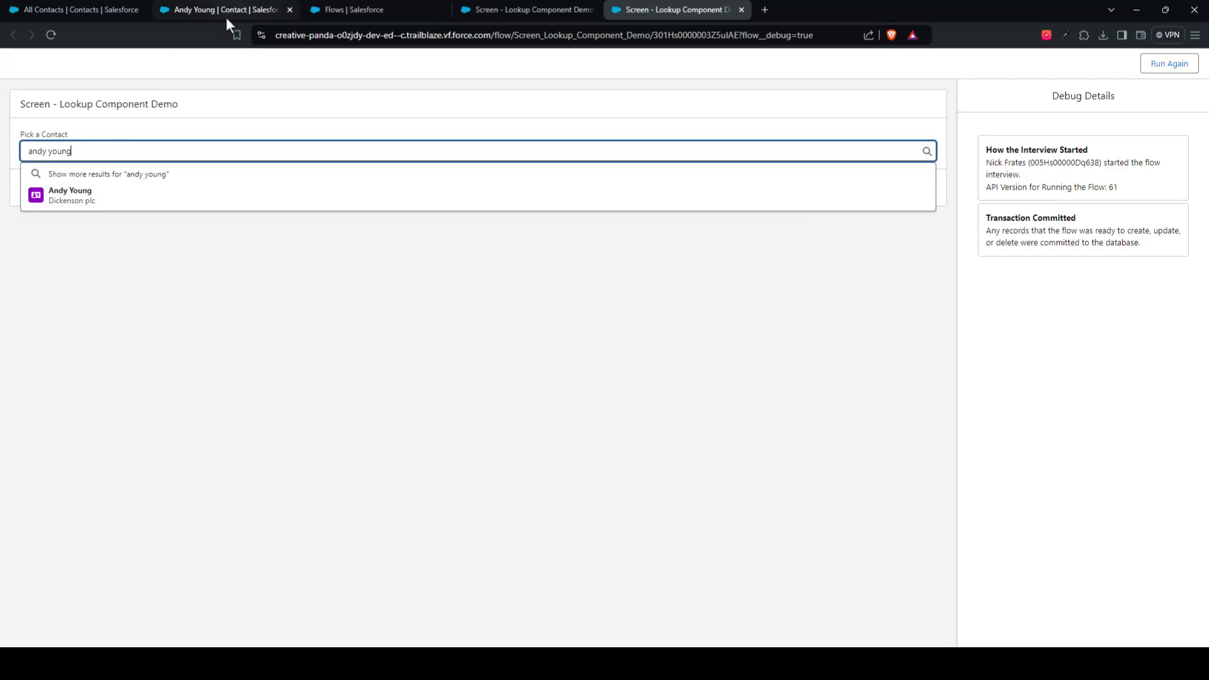
left_click(64, 200)
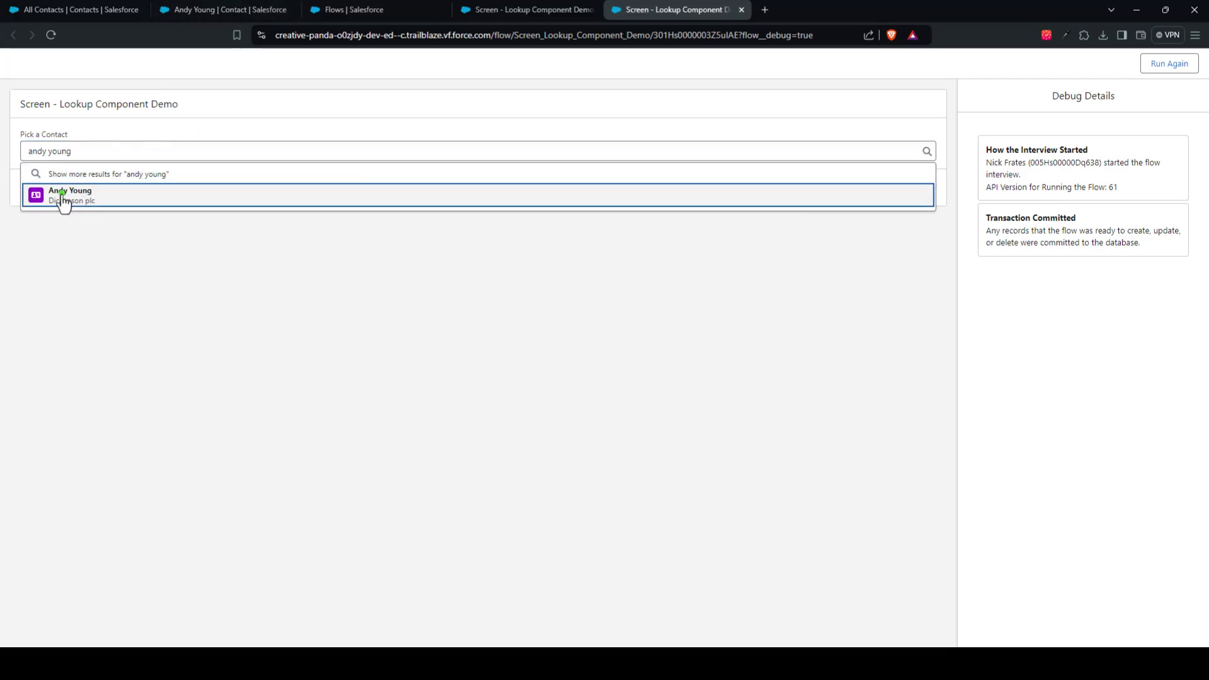
left_click(361, 473)
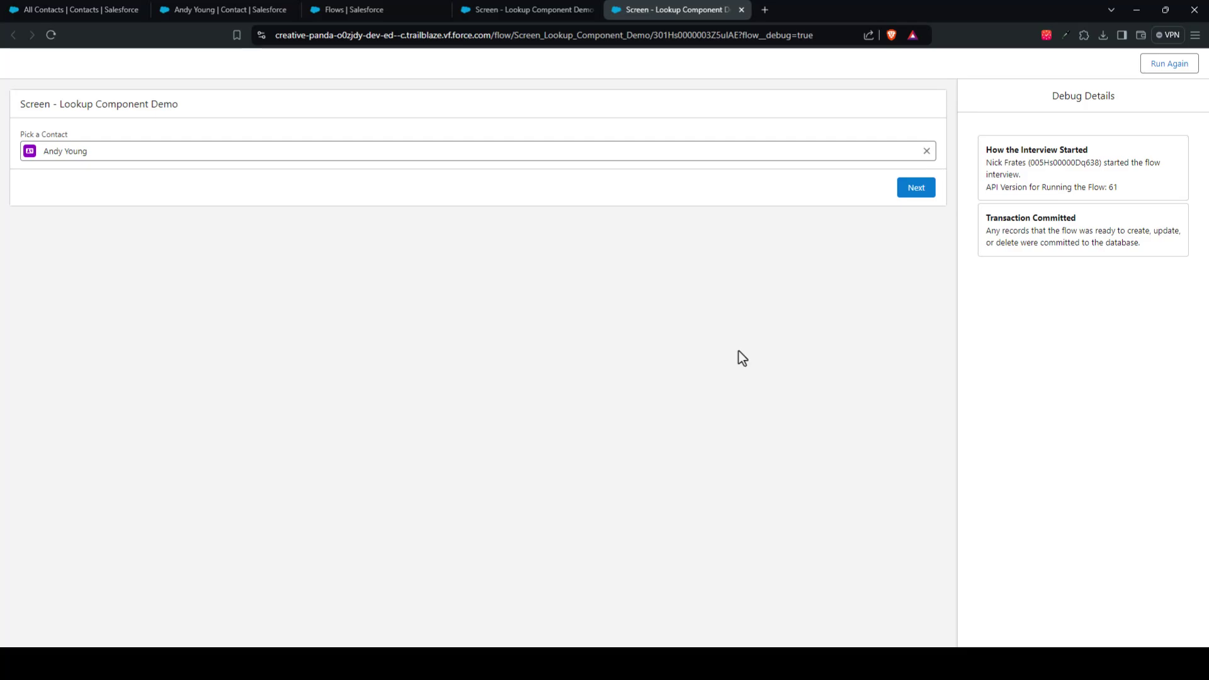
left_click(914, 188)
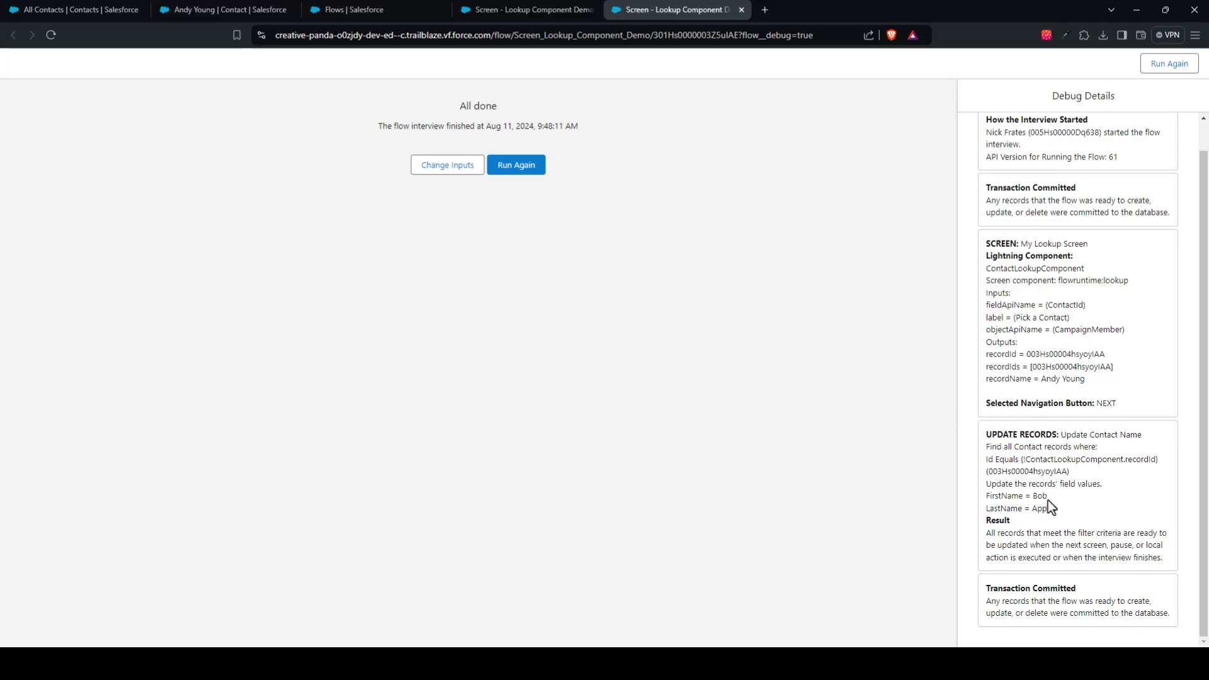
Reload the contact's record to check its name, and return to the flow in Flow Builder
left_click(208, 10)
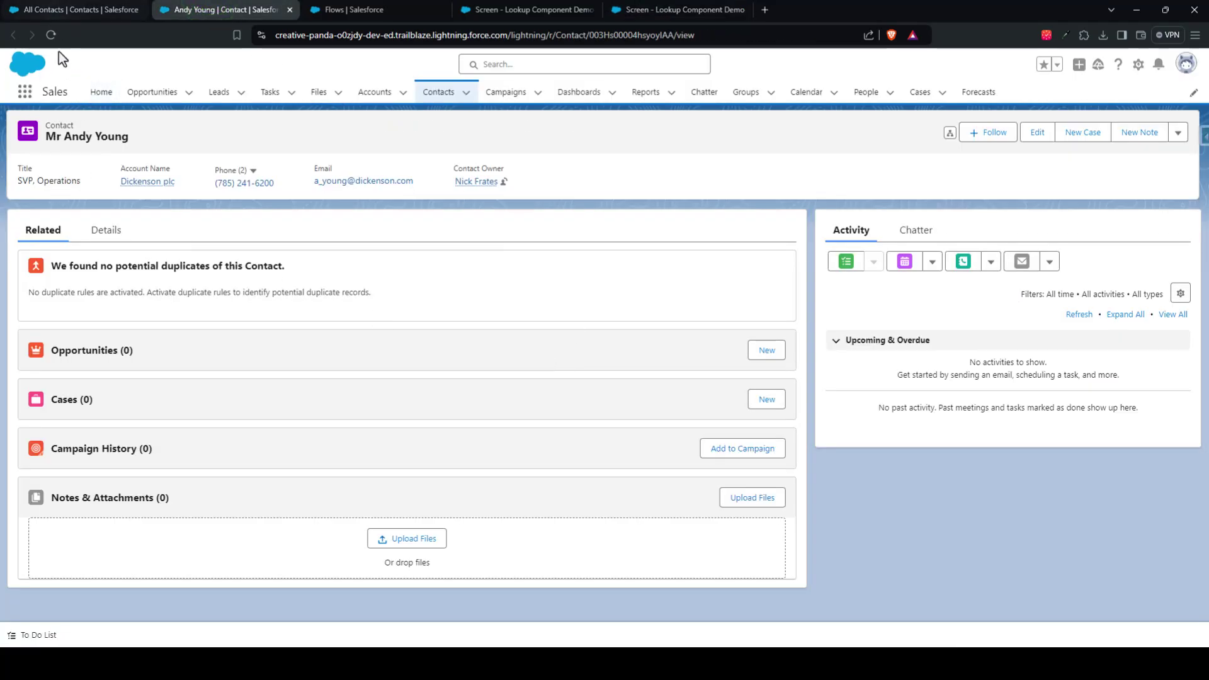
left_click(50, 36)
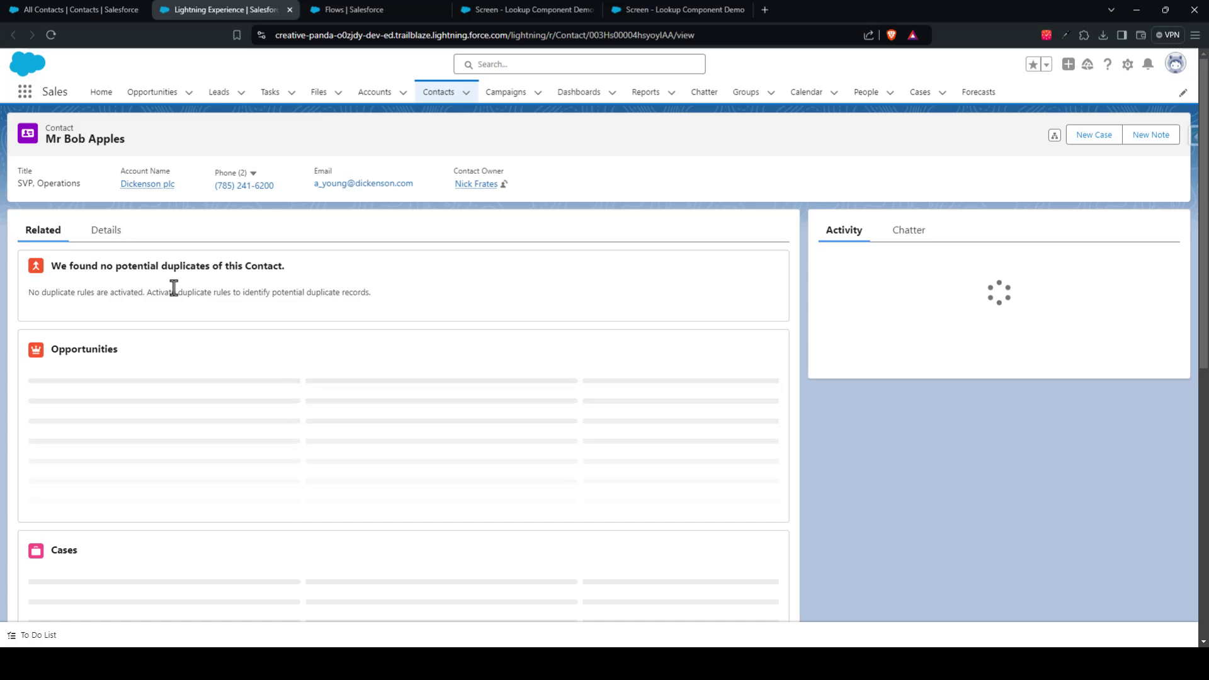
left_click_drag(65, 139, 128, 142)
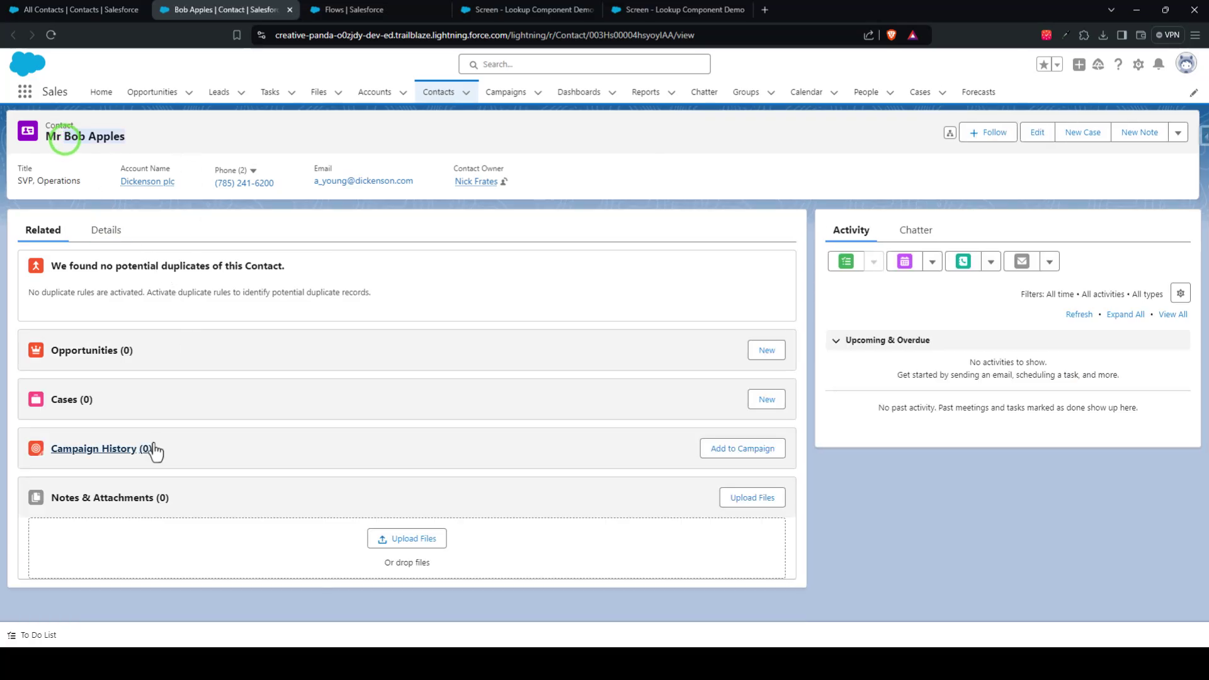
left_click(644, 157)
left_click(542, 16)
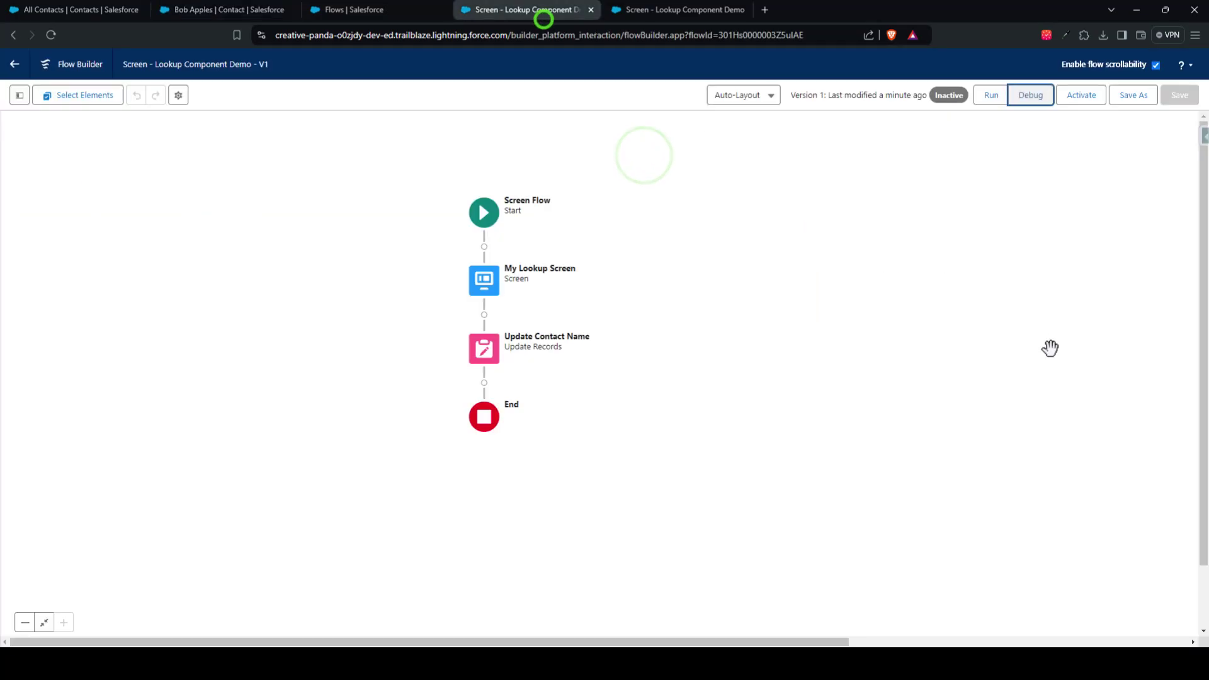